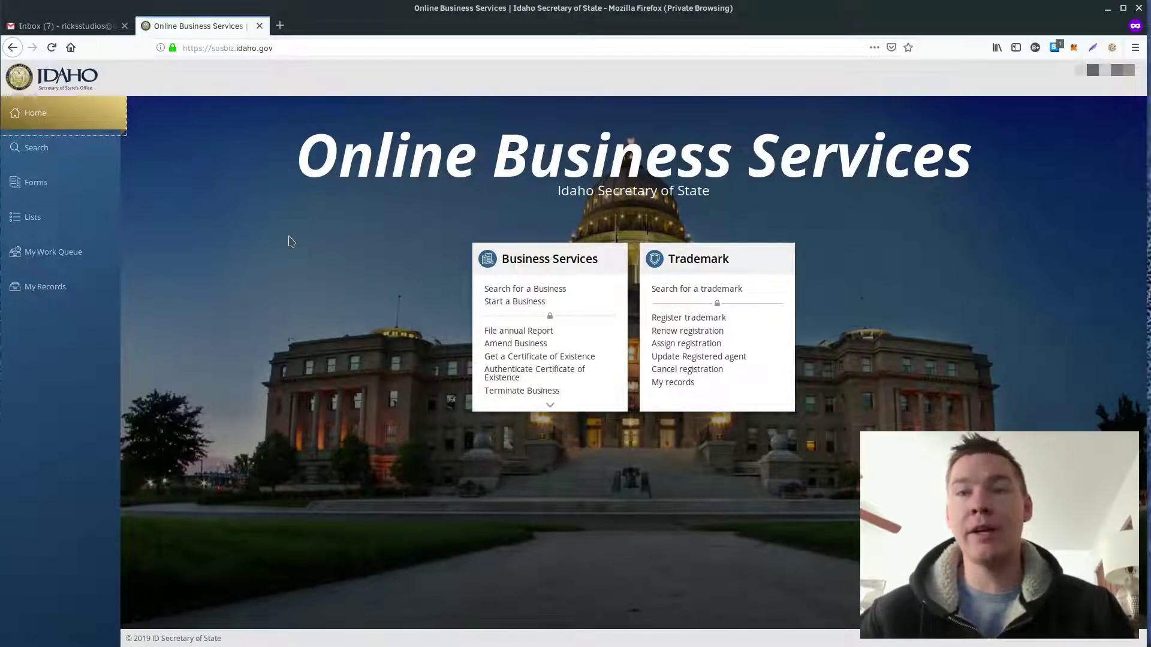
Step: Browse the Business forms list and start the LLC Certificate of Organization filing online
{"action": "left_click", "coordinate": [38, 188]}
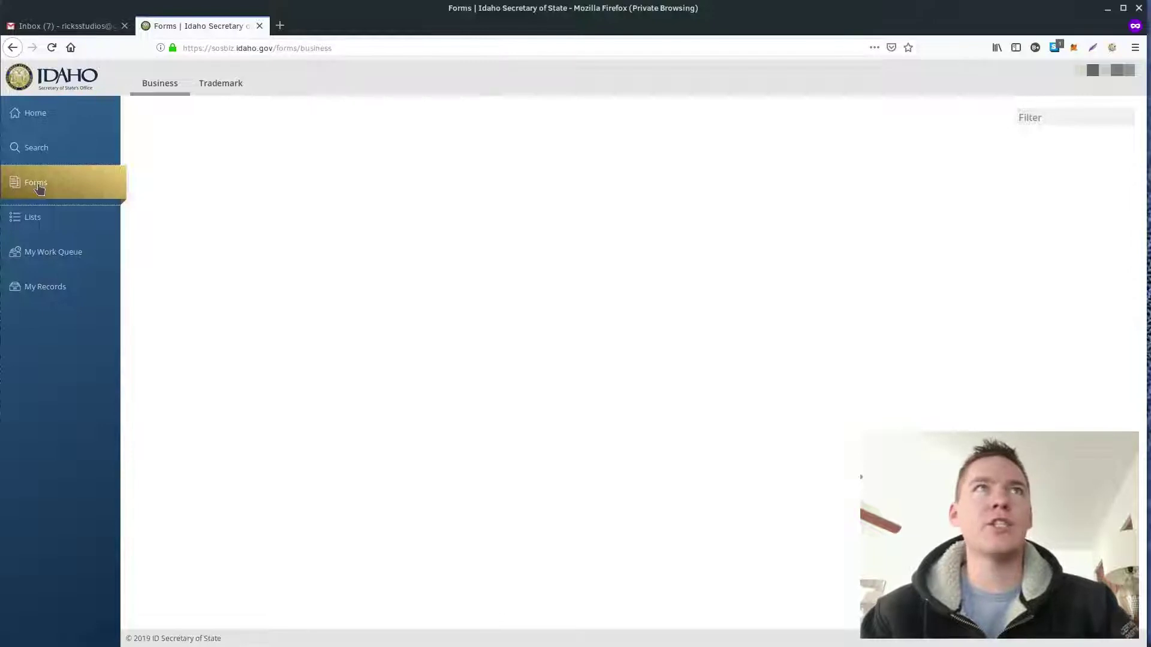
{"action": "left_click", "coordinate": [38, 188]}
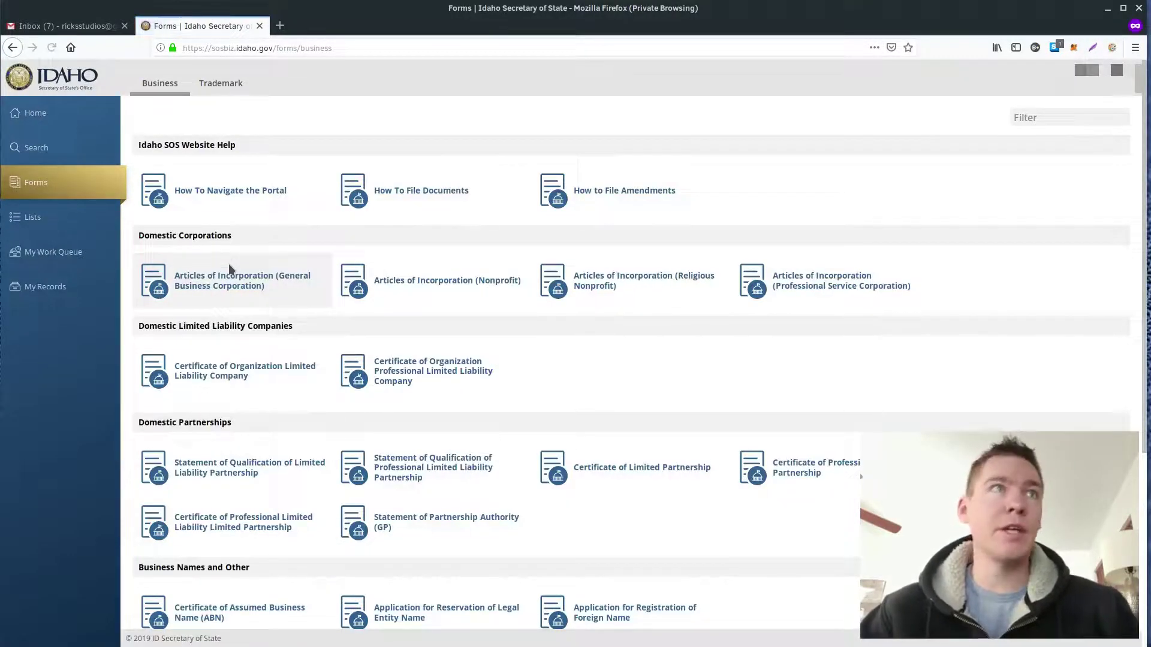
{"action": "scroll", "coordinate": [282, 386], "scroll_direction": "down", "scroll_amount": 2}
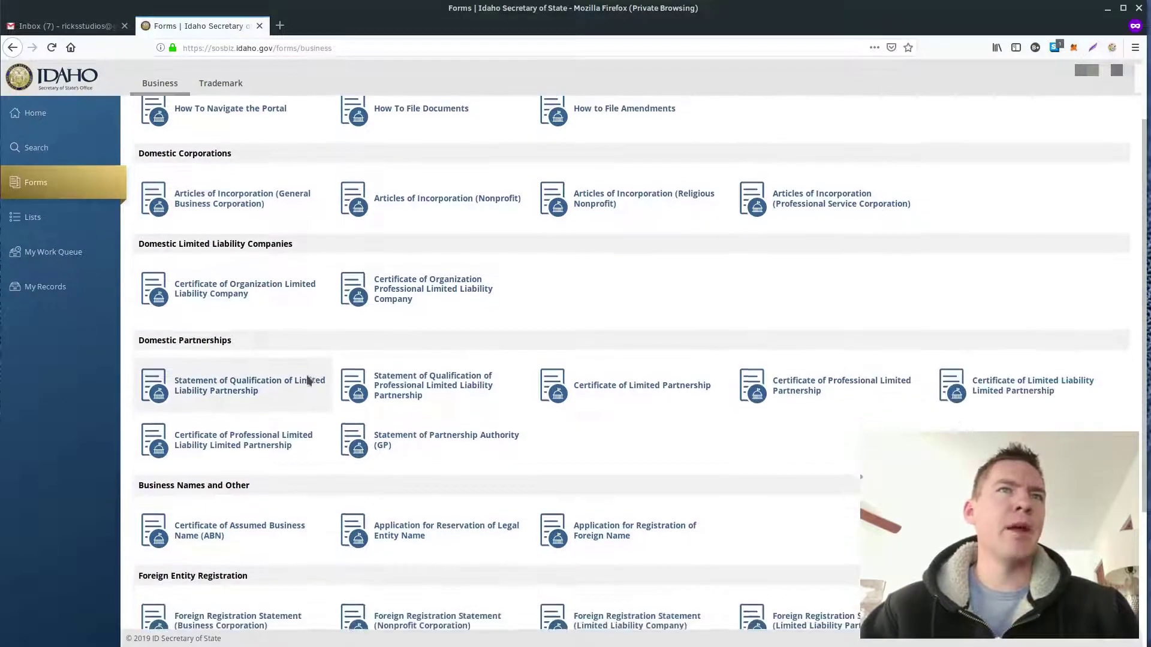
{"action": "scroll", "coordinate": [308, 380], "scroll_direction": "up", "scroll_amount": 1}
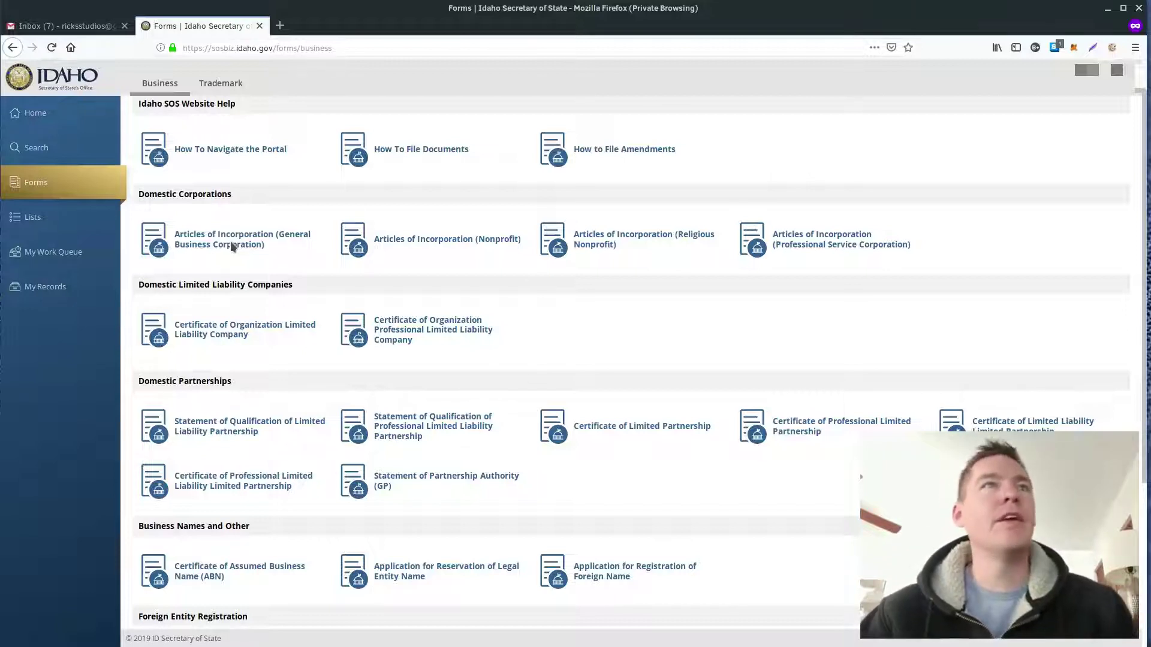
{"action": "scroll", "coordinate": [227, 281], "scroll_direction": "down", "scroll_amount": 1}
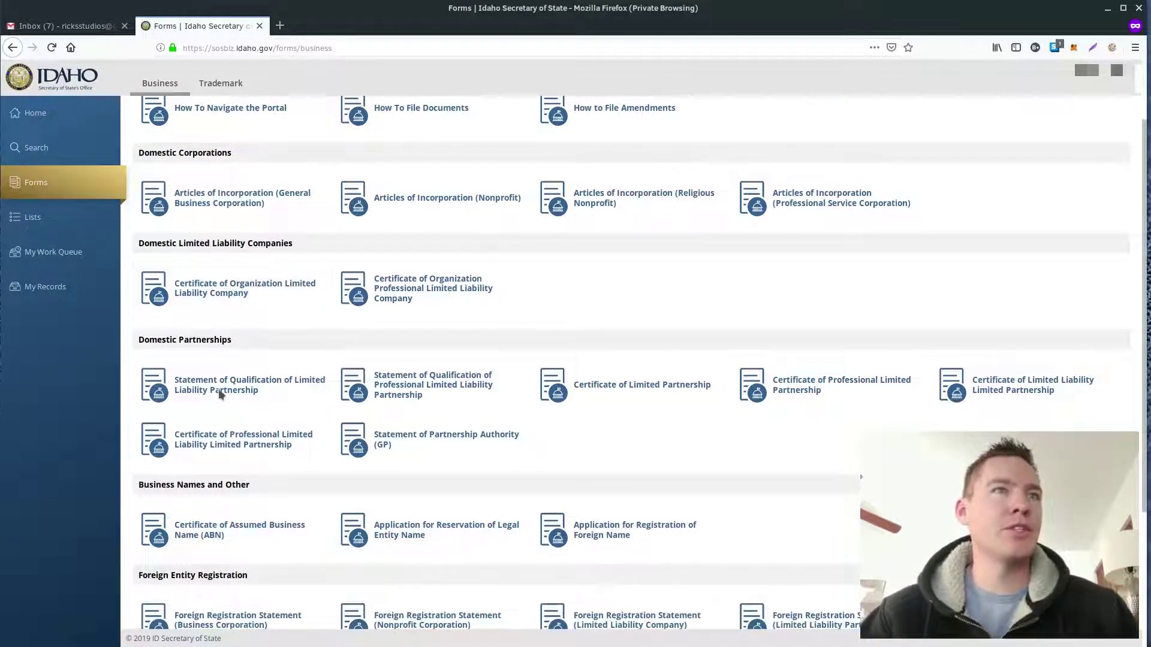
{"action": "scroll", "coordinate": [224, 399], "scroll_direction": "down", "scroll_amount": 2}
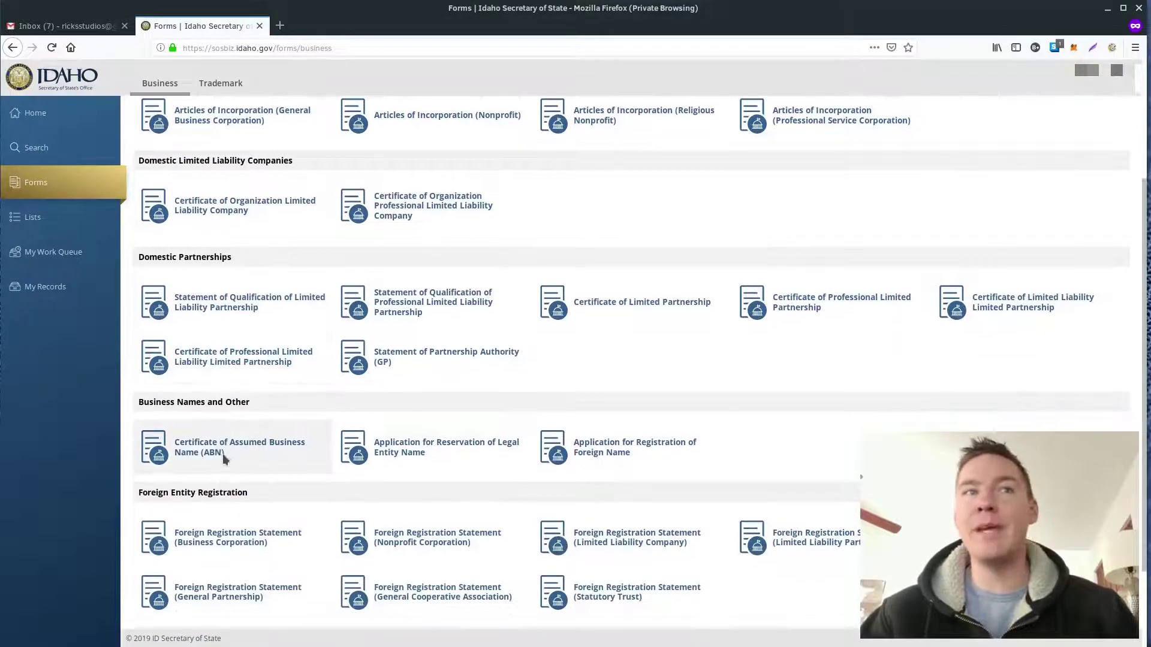
{"action": "left_click", "coordinate": [230, 454]}
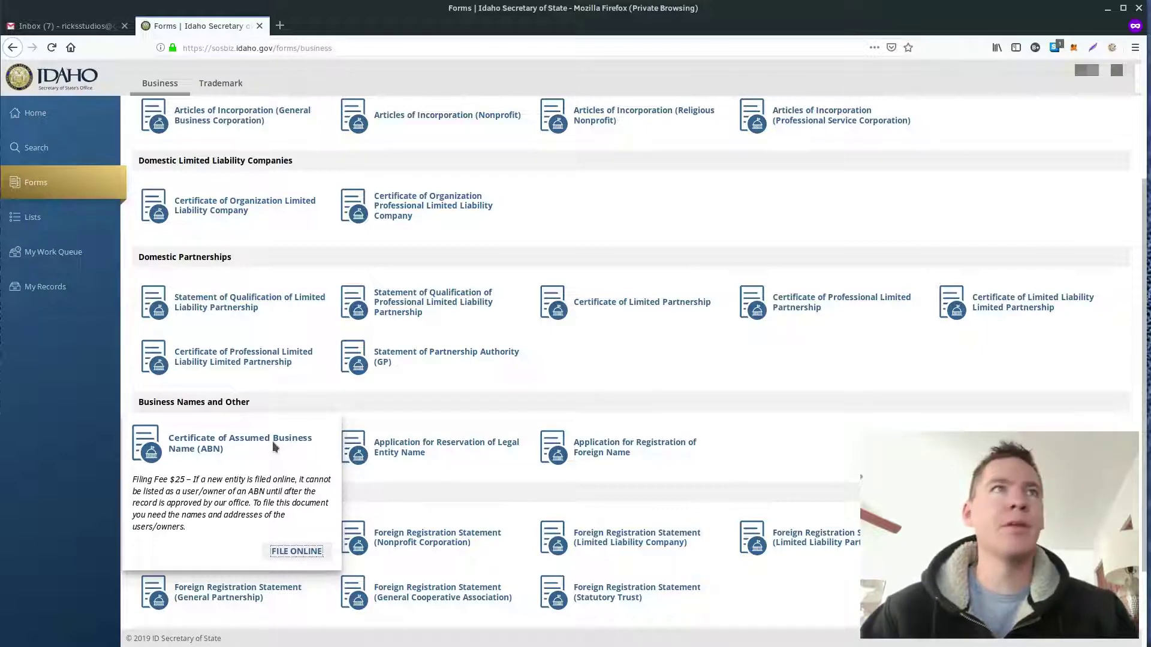
{"action": "mouse_move", "coordinate": [241, 210]}
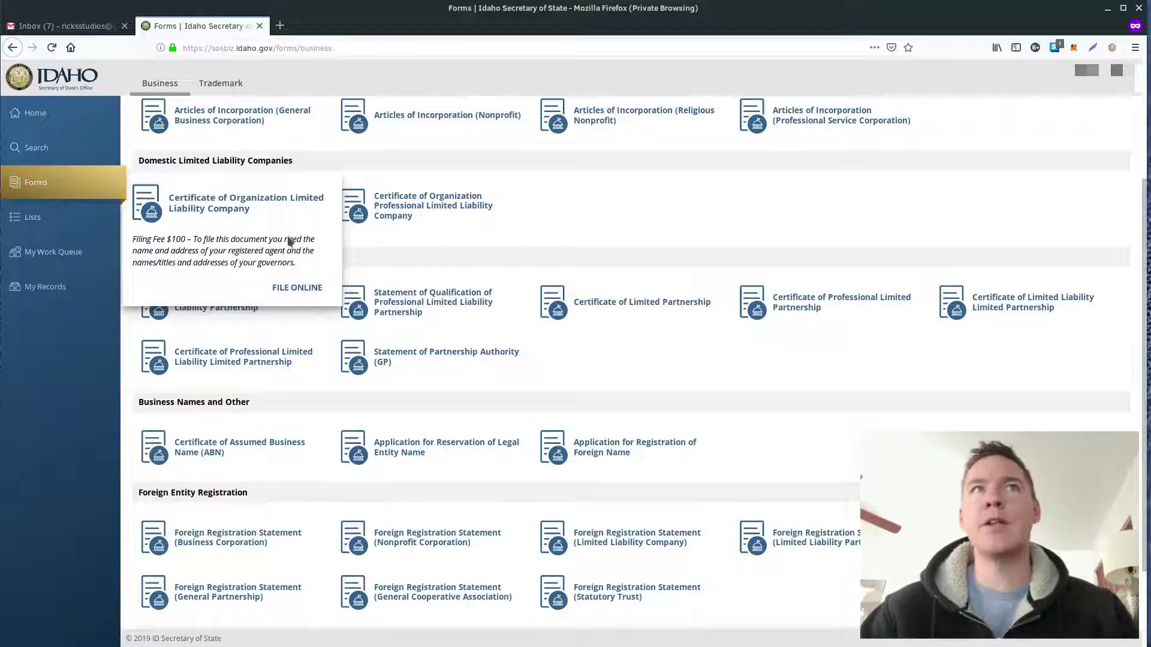
{"action": "left_click", "coordinate": [300, 287]}
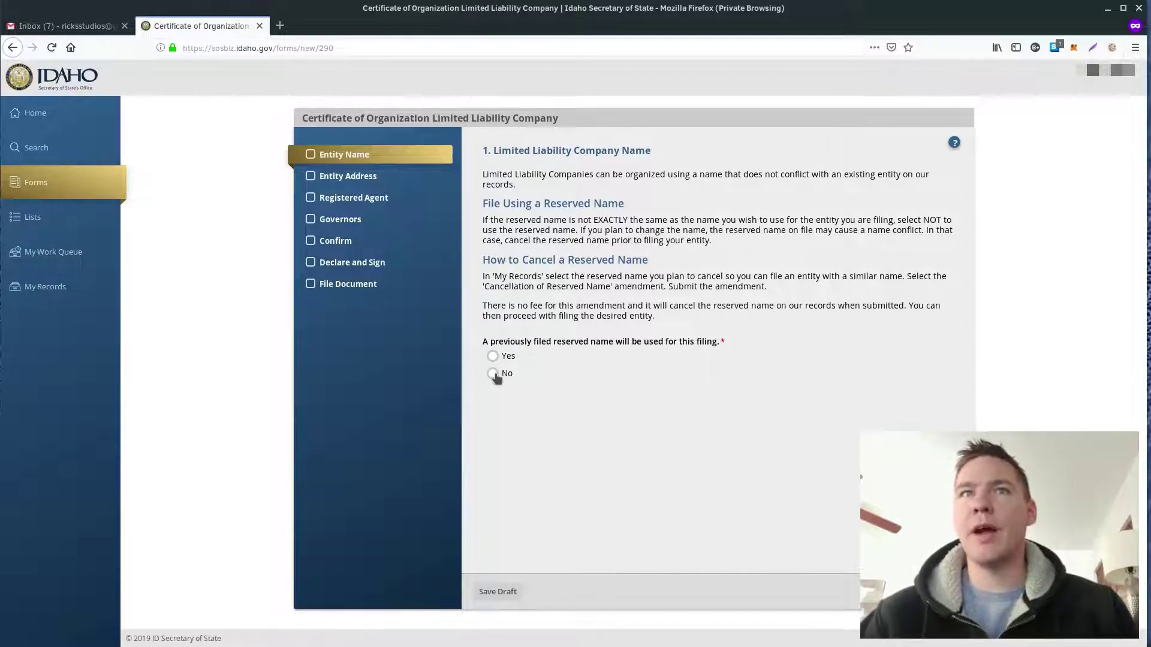
Step: Answer No to using a reserved name and enter 'Rix Studios LLC' in both name fields
{"action": "left_click", "coordinate": [528, 444]}
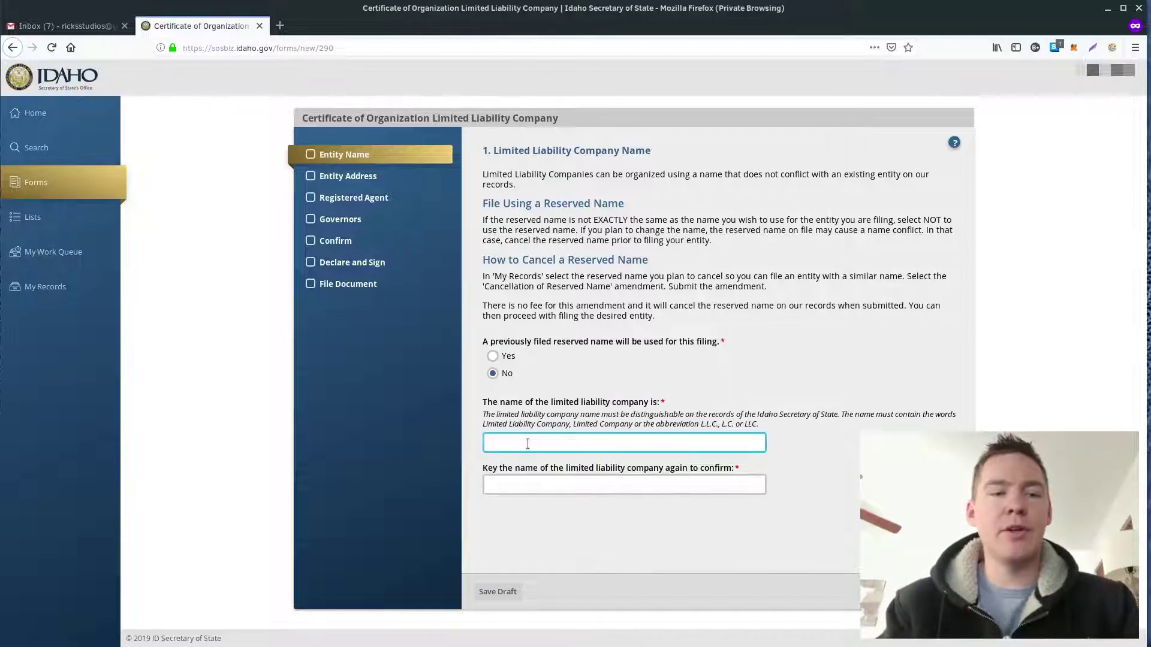
{"action": "type", "text": "Rix Studio LLC"}
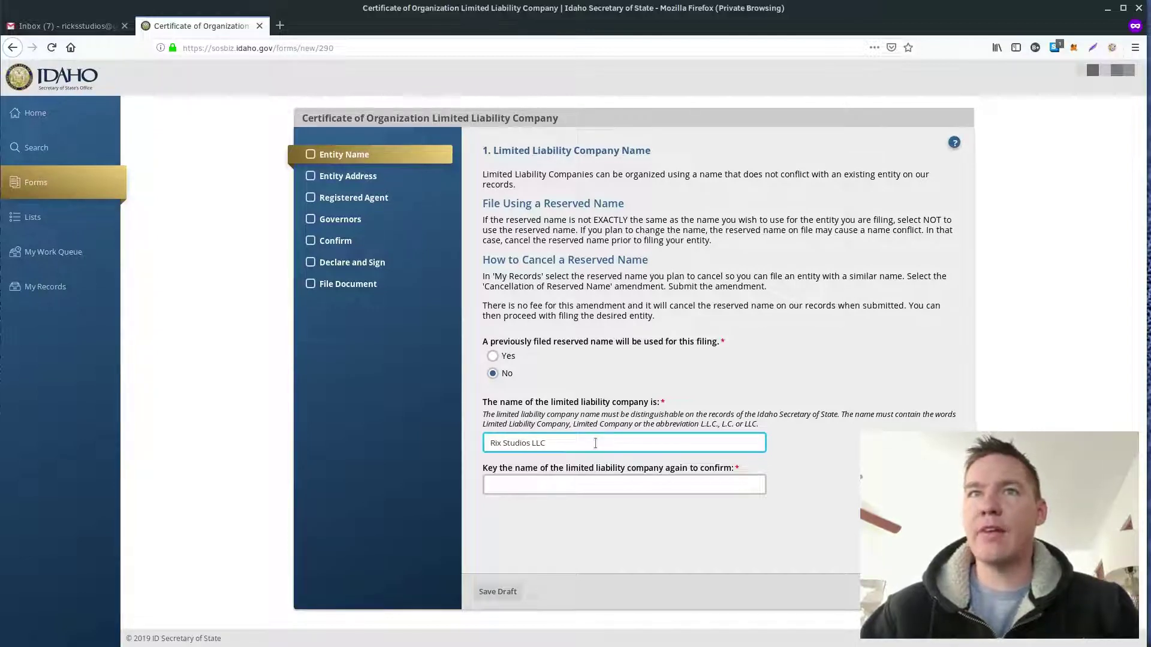
{"action": "key", "text": "BackSpace"}
{"action": "key", "text": "BackSpace"}
{"action": "key", "text": "BackSpace"}
{"action": "left_click", "coordinate": [598, 486]}
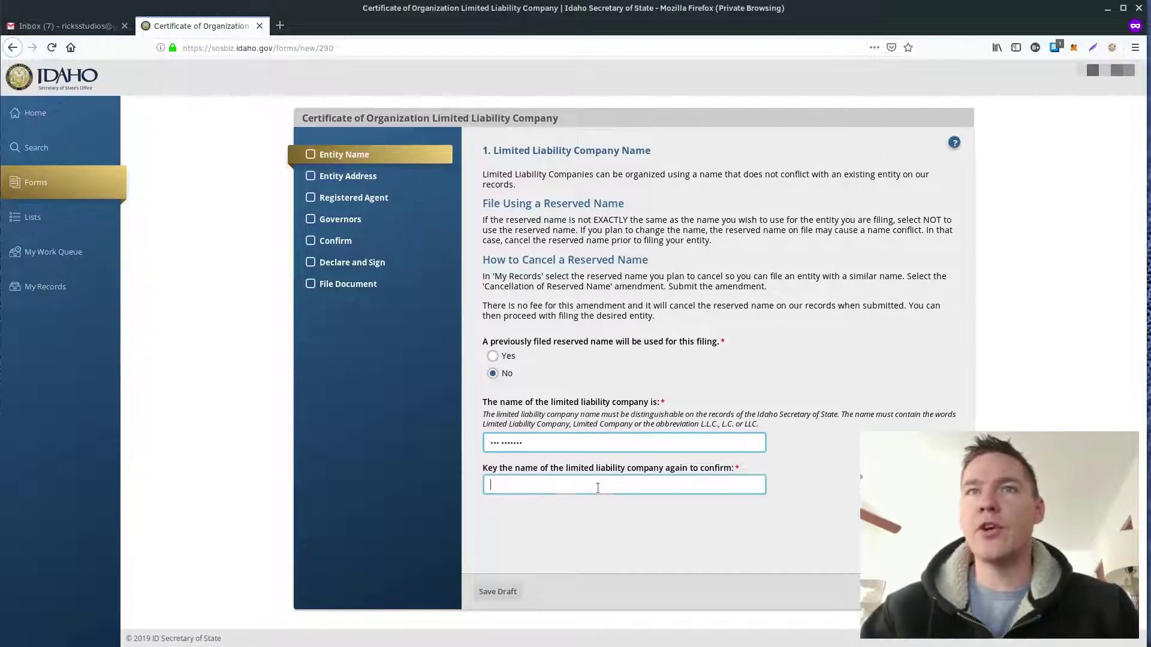
{"action": "key", "text": "shift+Tab"}
{"action": "key", "text": "Tab"}
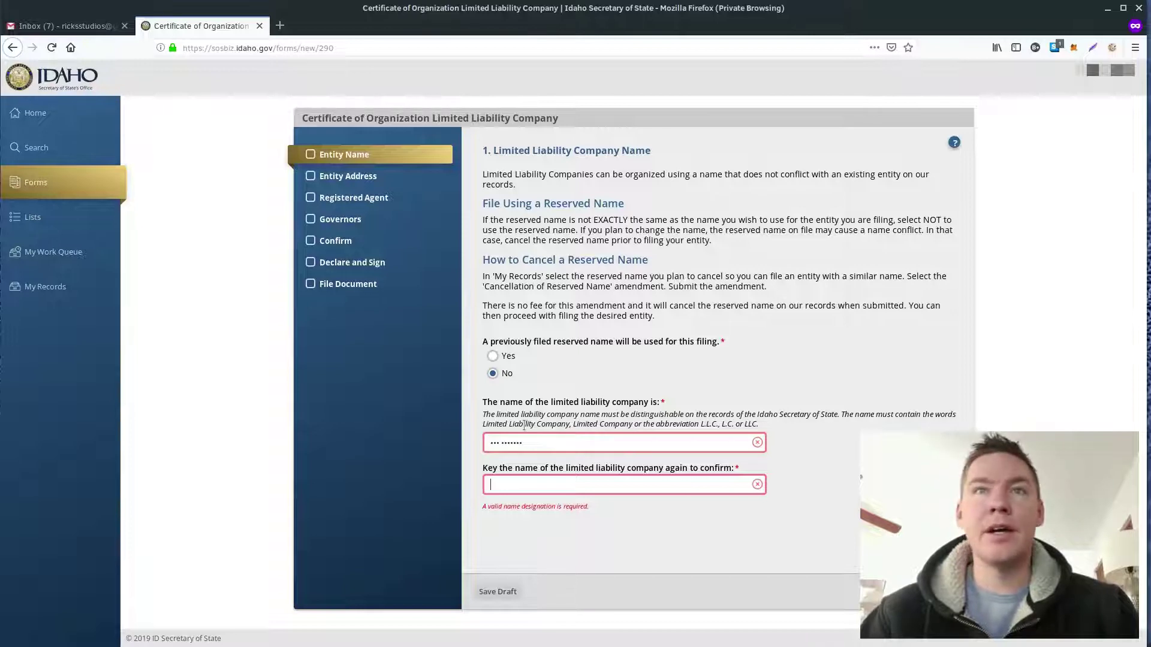
{"action": "left_click", "coordinate": [545, 449]}
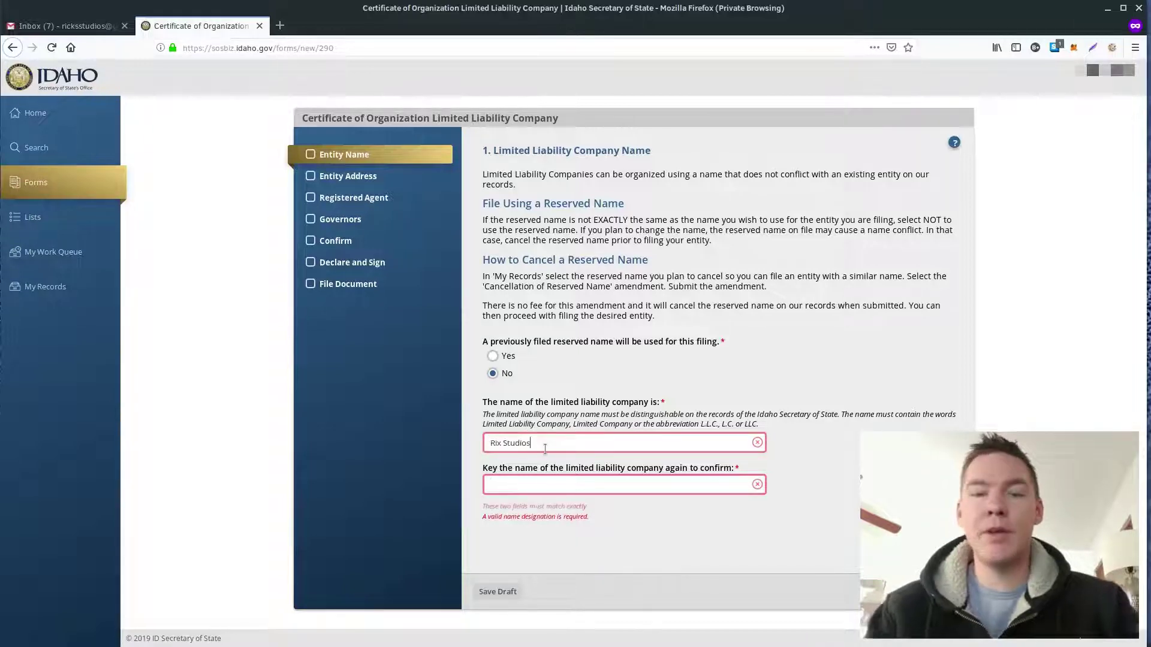
{"action": "type", "text": "LL"}
{"action": "left_click", "coordinate": [550, 487]}
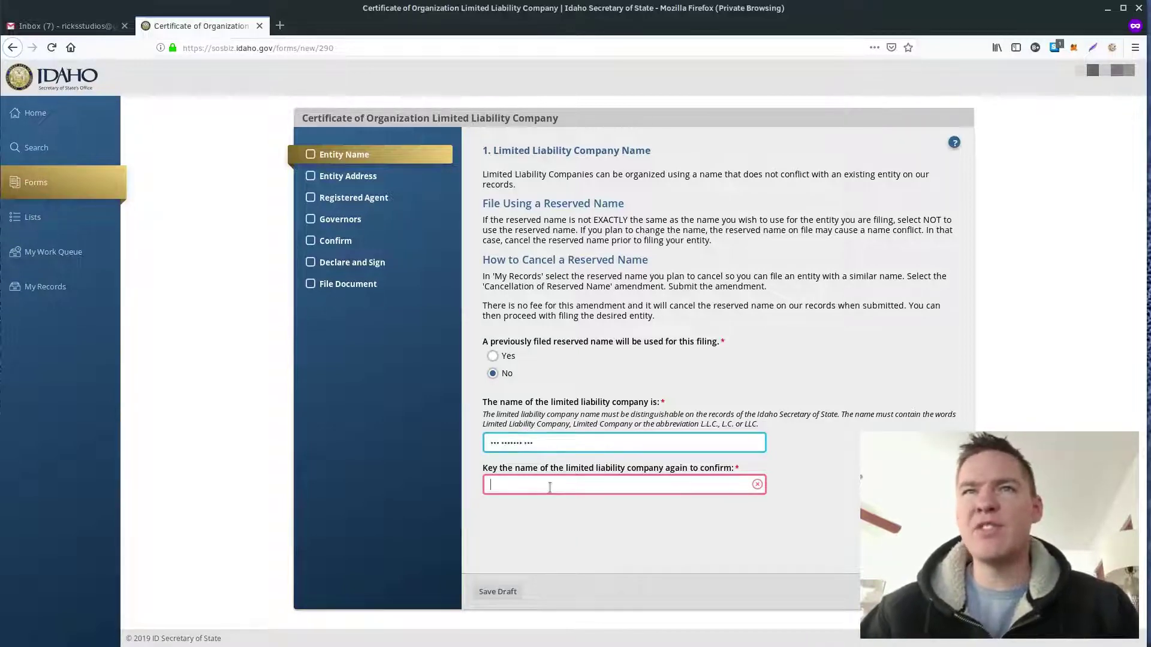
{"action": "type", "text": "Rix S"}
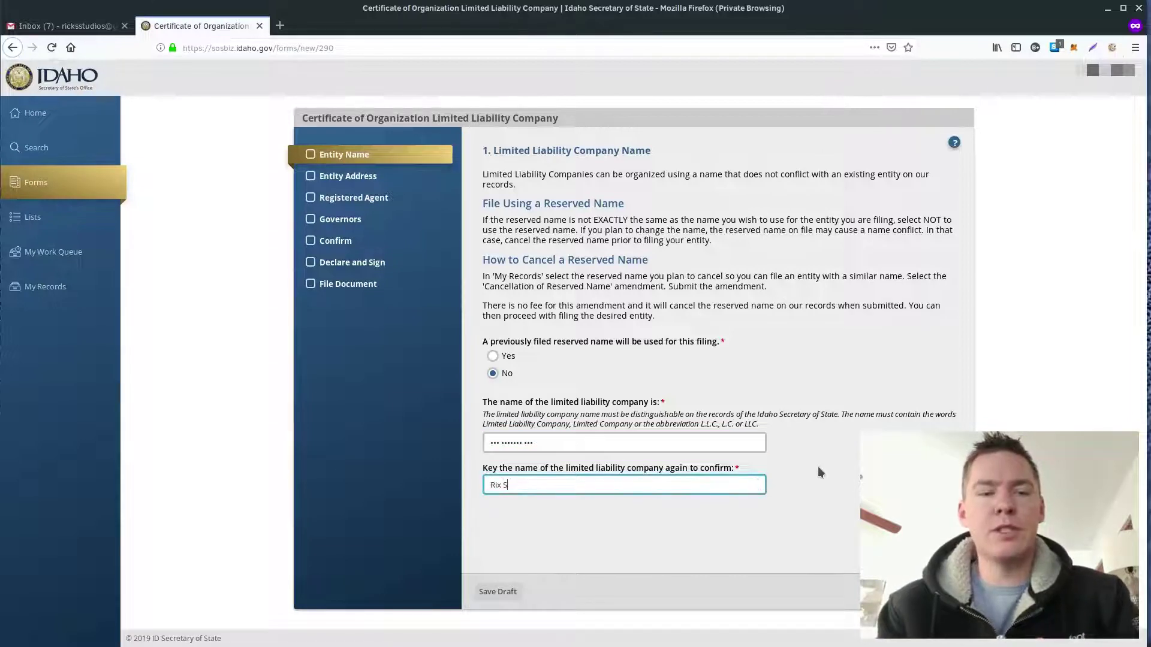
{"action": "type", "text": "tudios LLC"}
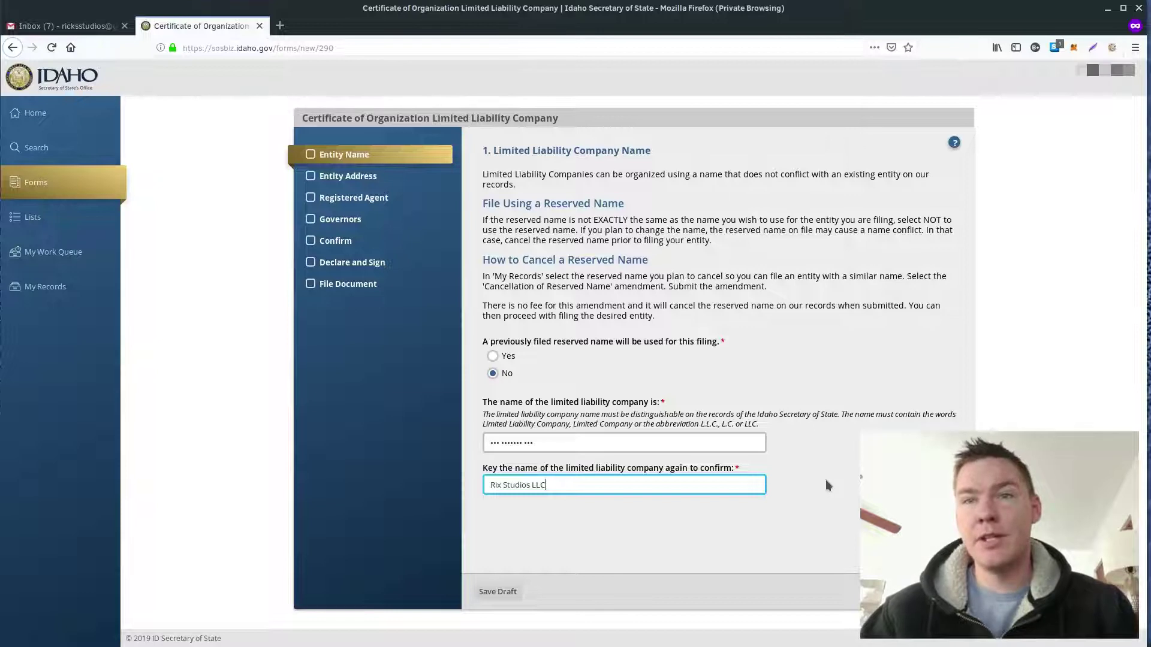
{"action": "left_click", "coordinate": [826, 481]}
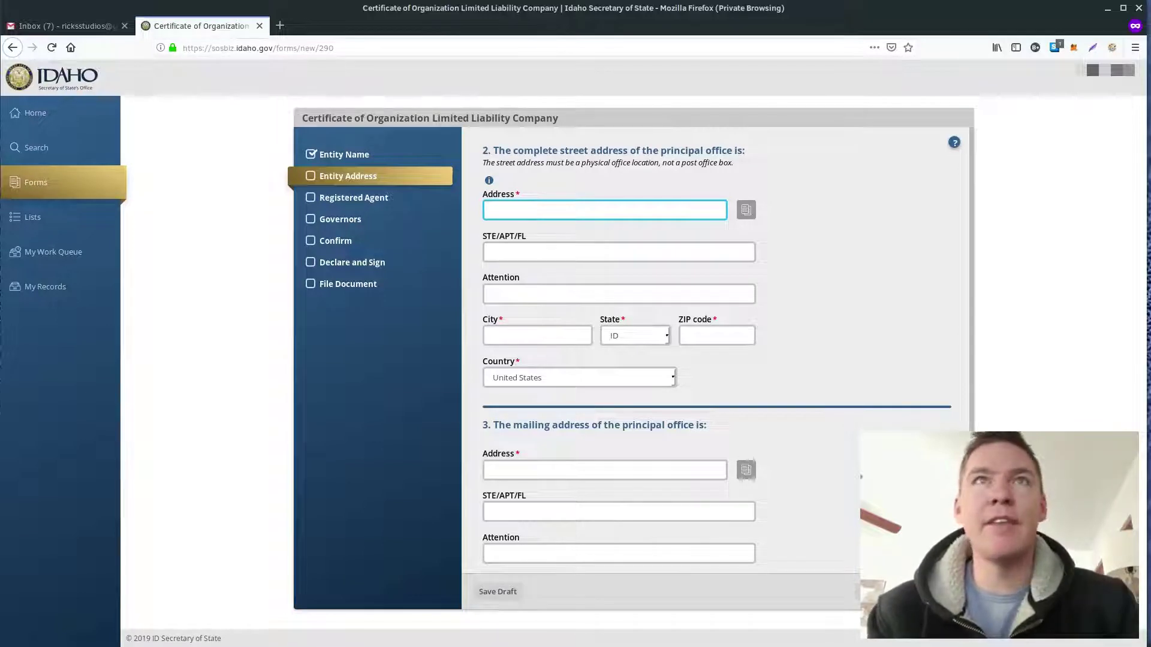
Step: Fill the principal office and mailing addresses from the first autofill suggestion for street number 76
{"action": "type", "text": "76"}
{"action": "key", "text": "Down"}
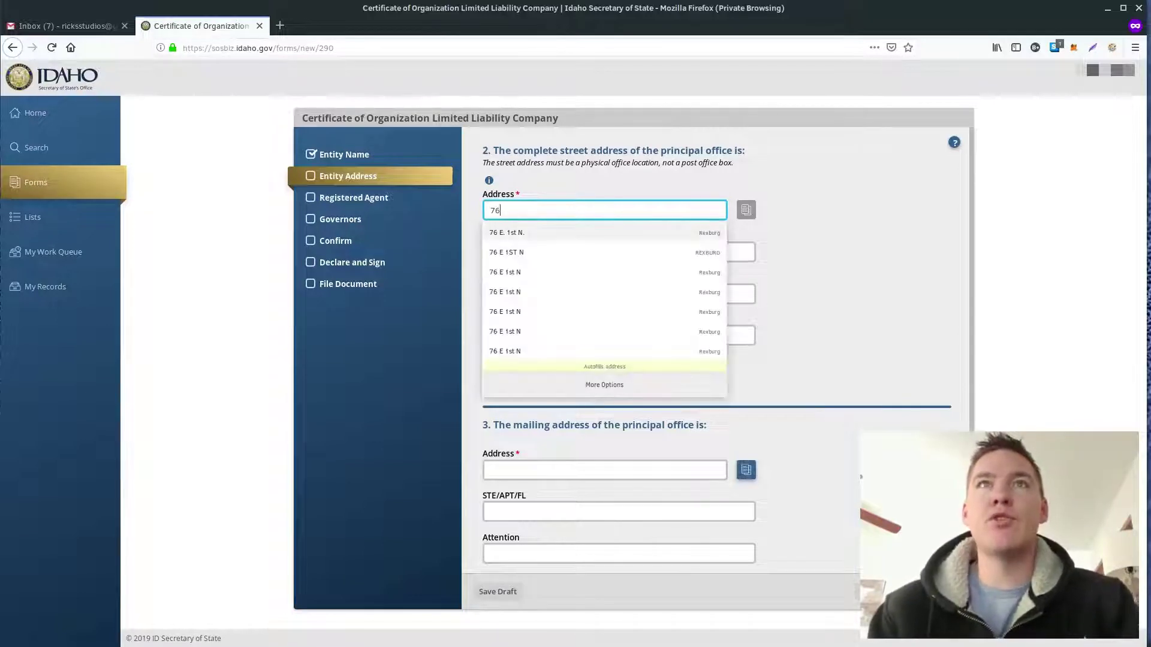
{"action": "key", "text": "Return"}
{"action": "left_click", "coordinate": [609, 471]}
{"action": "type", "text": "76"}
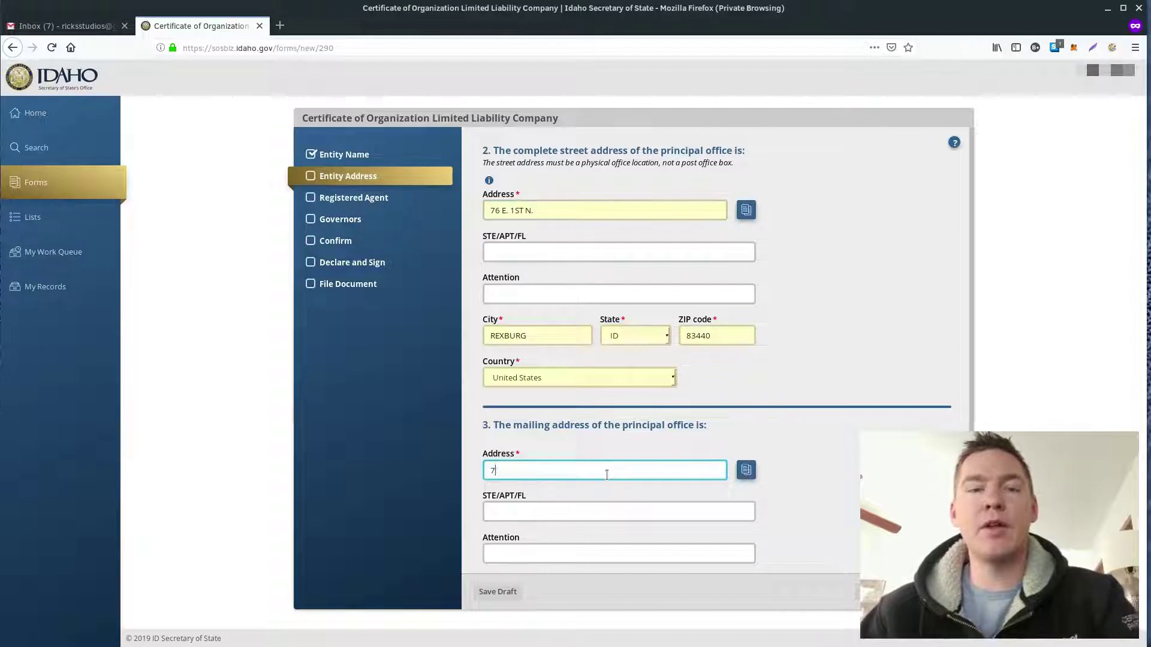
{"action": "left_click", "coordinate": [514, 296]}
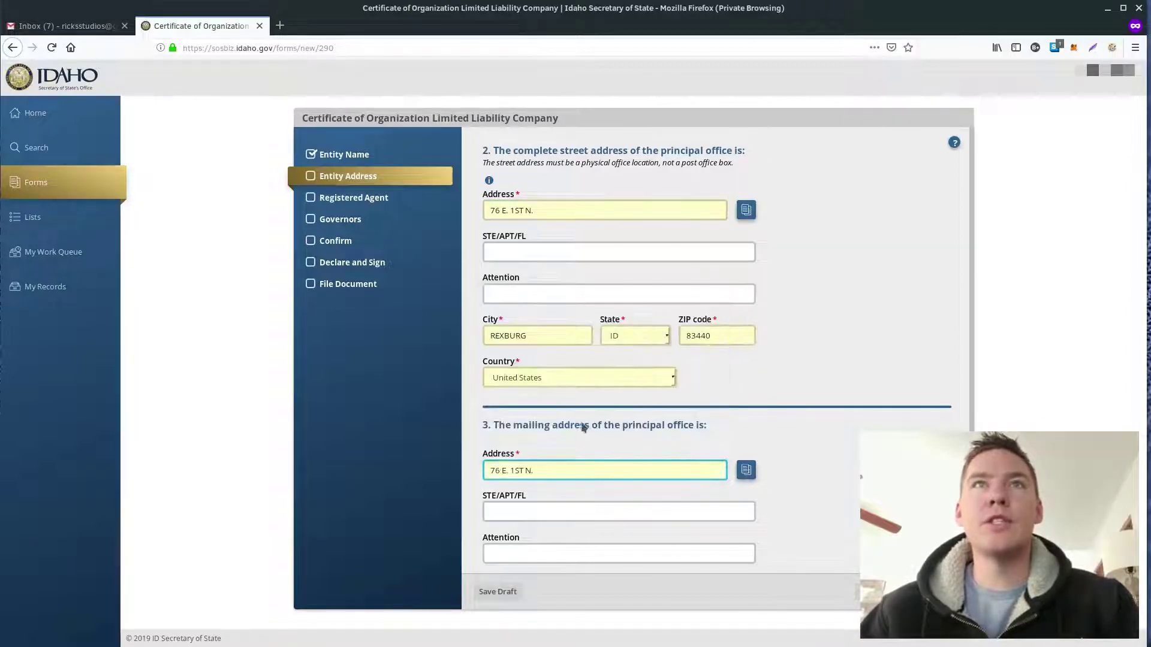
Step: Remove the periods from the principal office and mailing street address text
{"action": "left_click", "coordinate": [508, 211]}
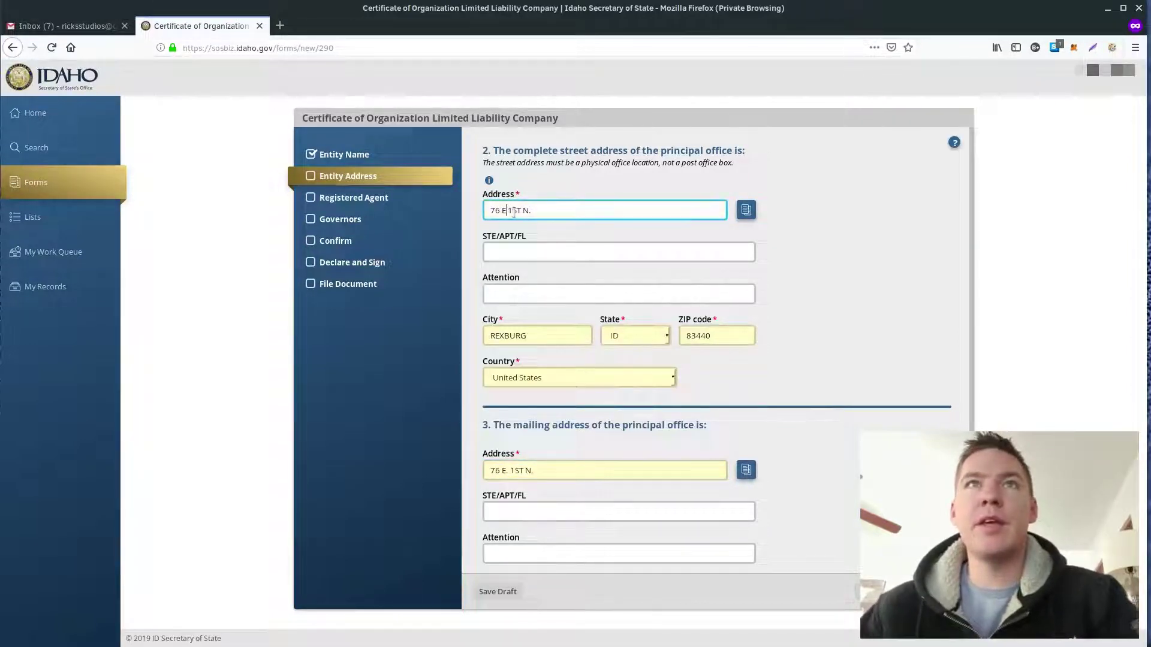
{"action": "left_click", "coordinate": [563, 211]}
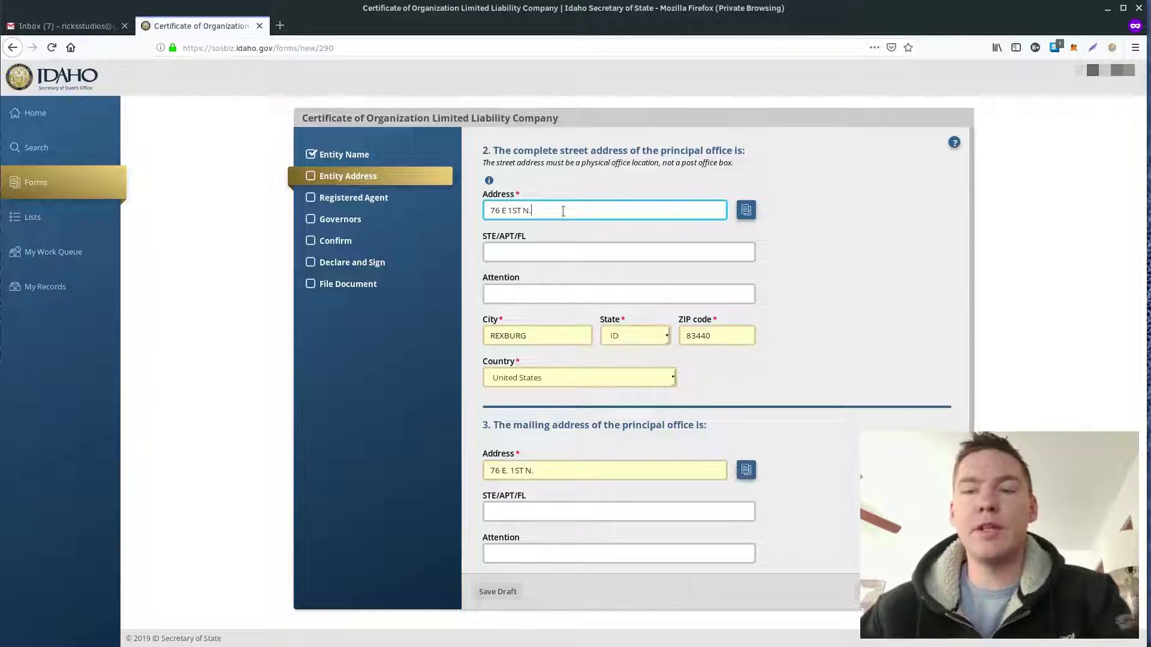
{"action": "left_click", "coordinate": [510, 471]}
{"action": "key", "text": "BackSpace"}
{"action": "left_click", "coordinate": [540, 472]}
{"action": "left_click", "coordinate": [802, 462]}
{"action": "scroll", "coordinate": [801, 462], "scroll_direction": "down", "scroll_amount": 3}
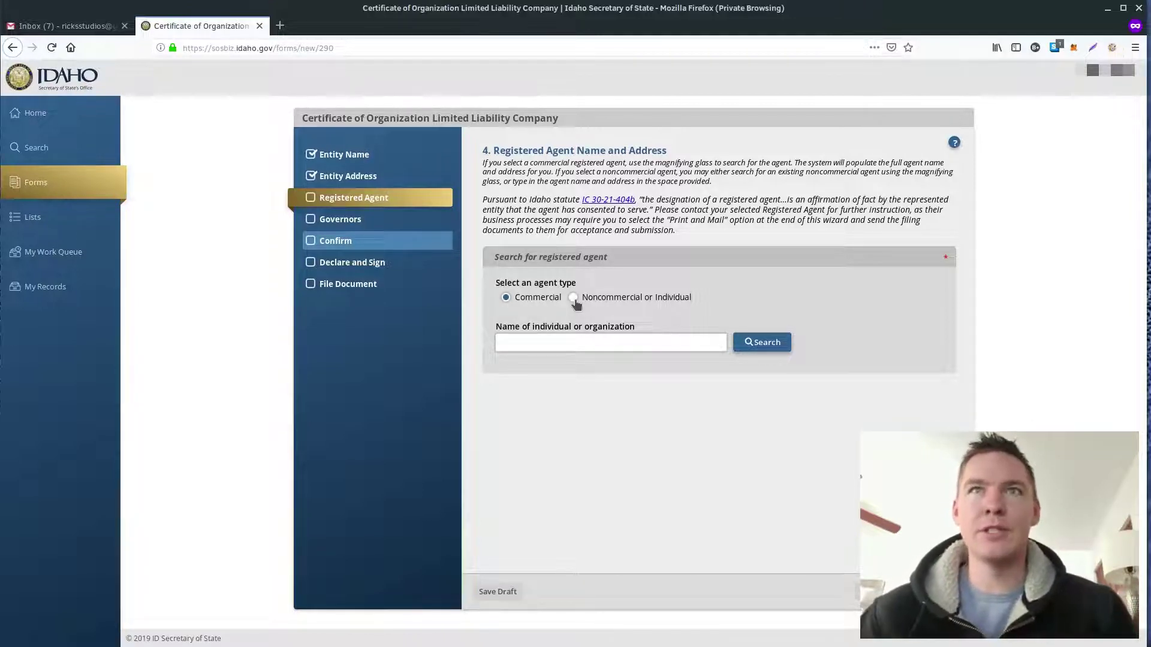
Step: Add a new noncommercial individual registered agent and enter the agent's first and last name
{"action": "left_click", "coordinate": [574, 299]}
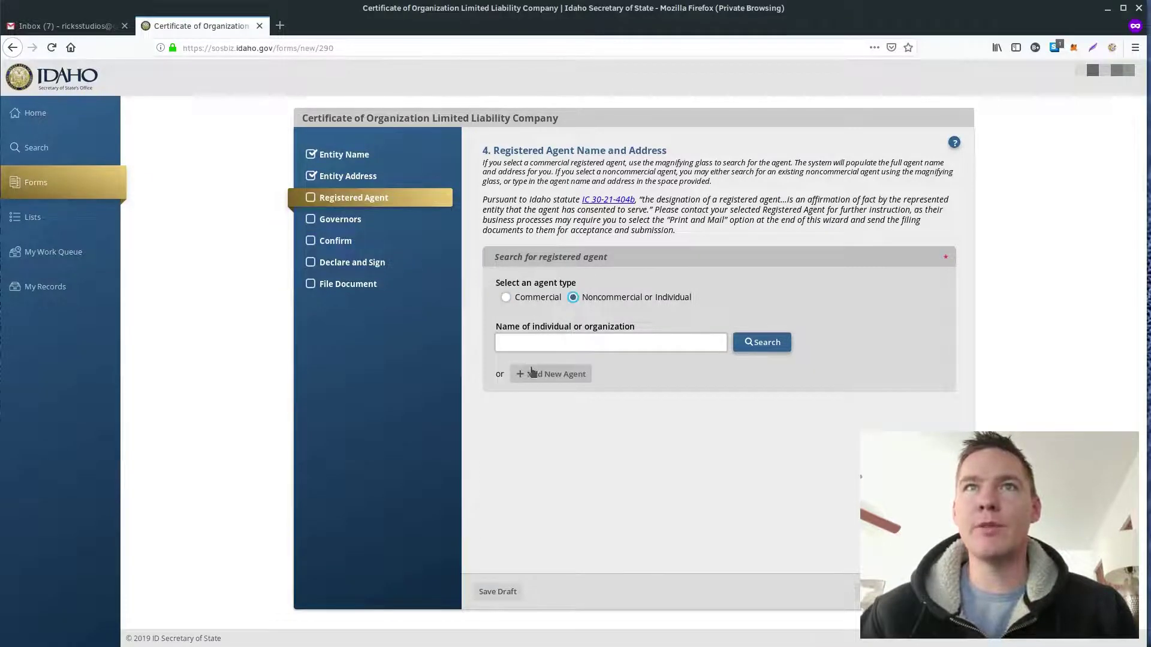
{"action": "left_click", "coordinate": [538, 374]}
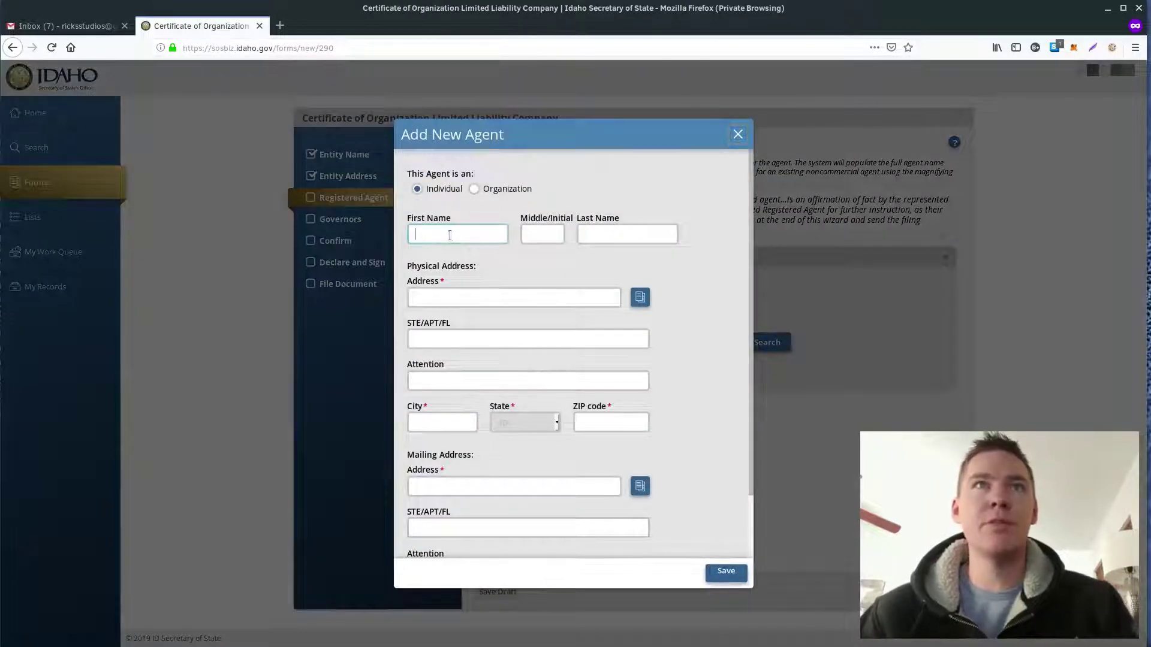
{"action": "left_click", "coordinate": [415, 234]}
{"action": "type", "text": "Ry"}
{"action": "key", "text": "BackSpace"}
{"action": "key", "text": "BackSpace"}
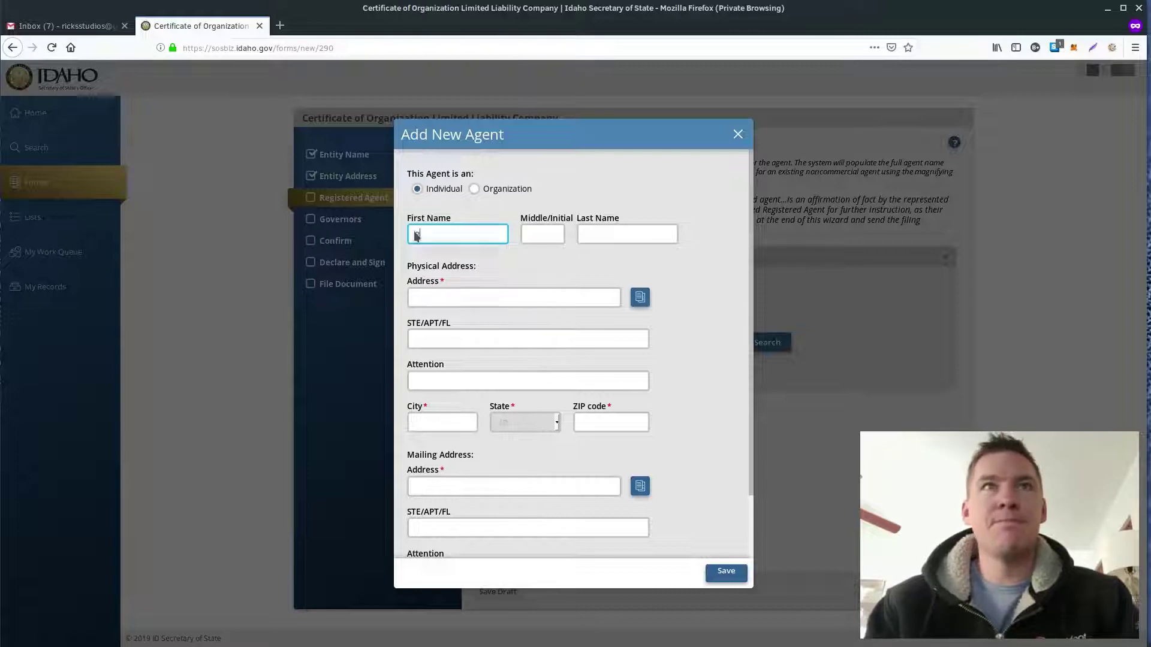
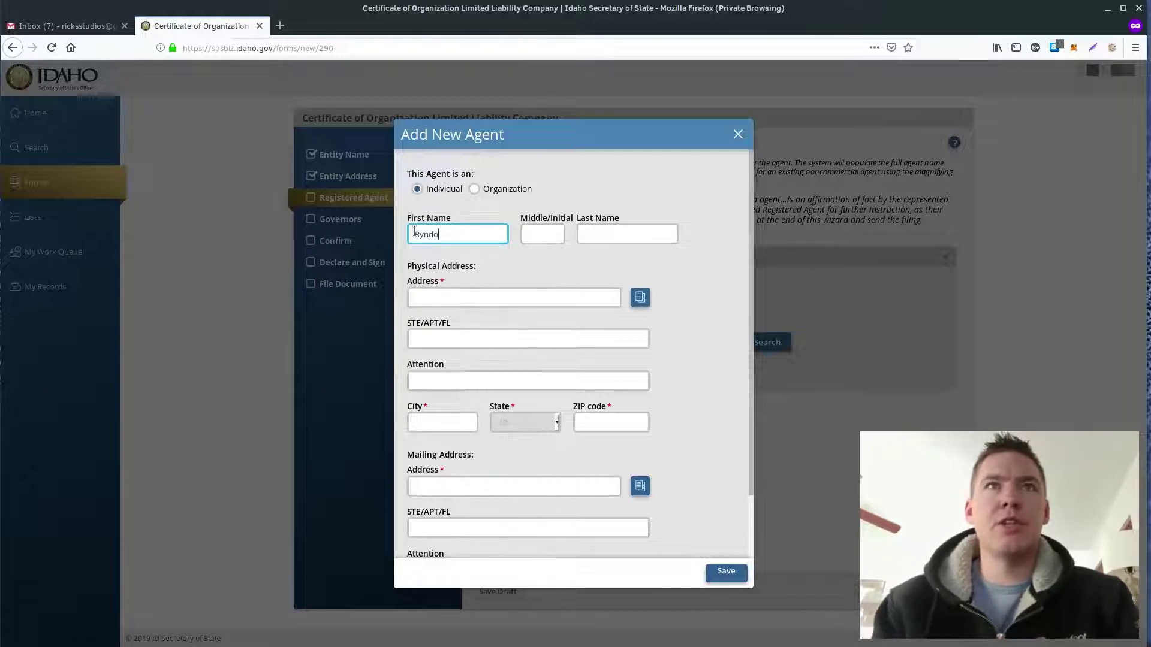
{"action": "key", "text": "Tab"}
{"action": "key", "text": "Tab"}
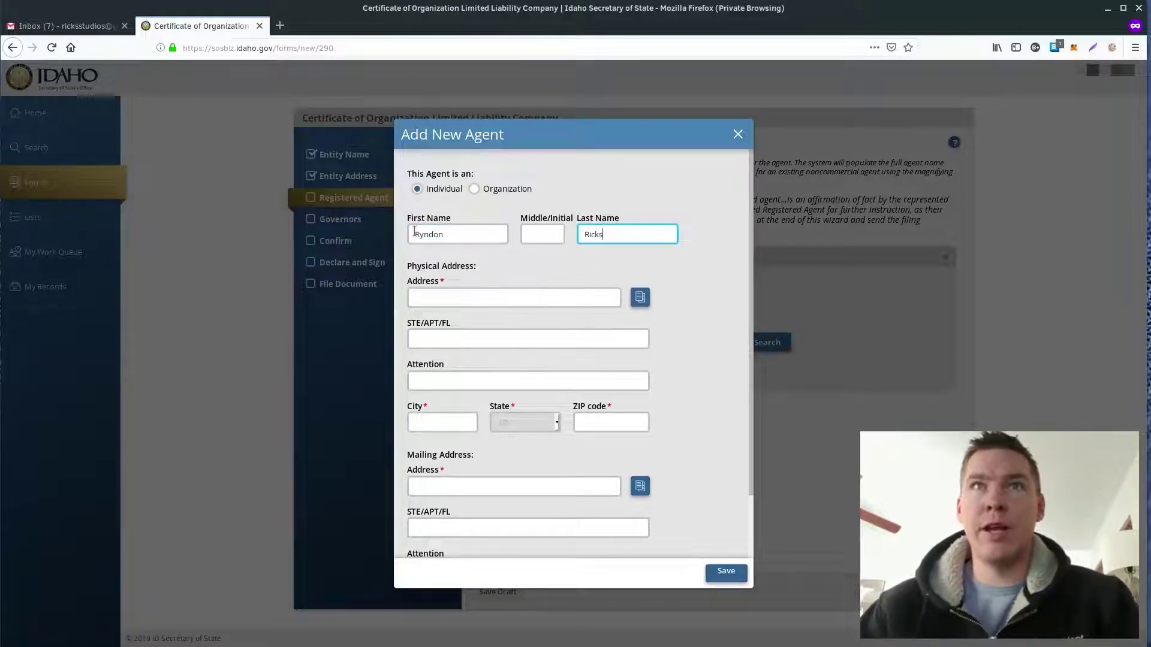
{"action": "key", "text": "Tab"}
Step: Fill the agent's physical and mailing addresses from autofill suggestions and save the agent
{"action": "type", "text": "76"}
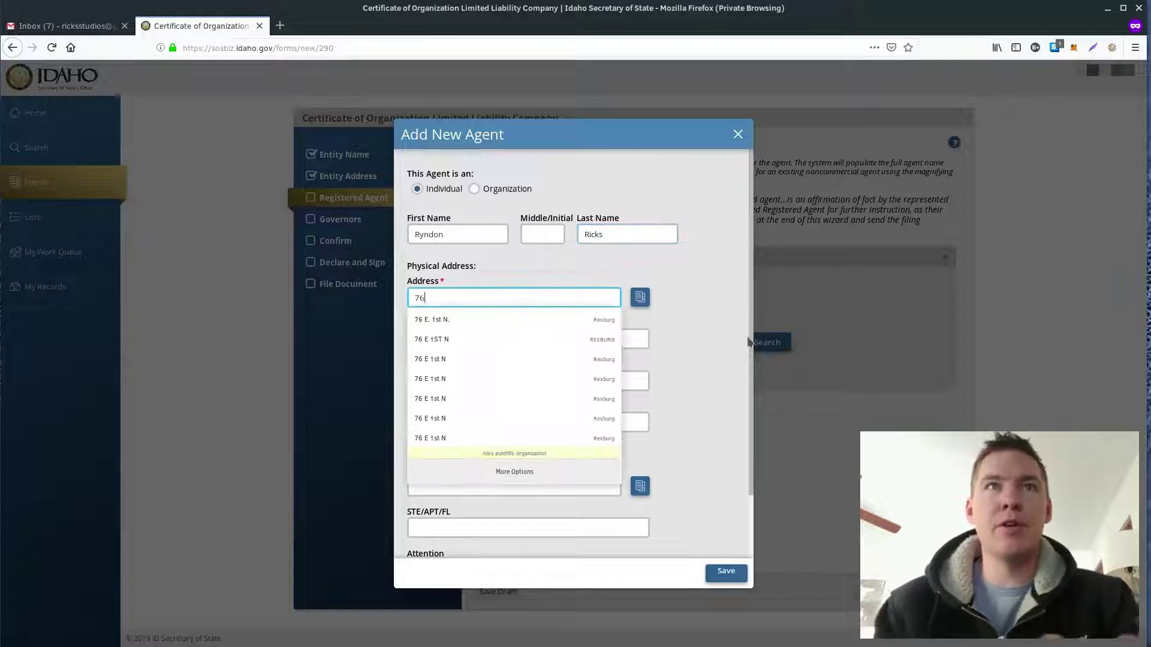
{"action": "left_click", "coordinate": [451, 342]}
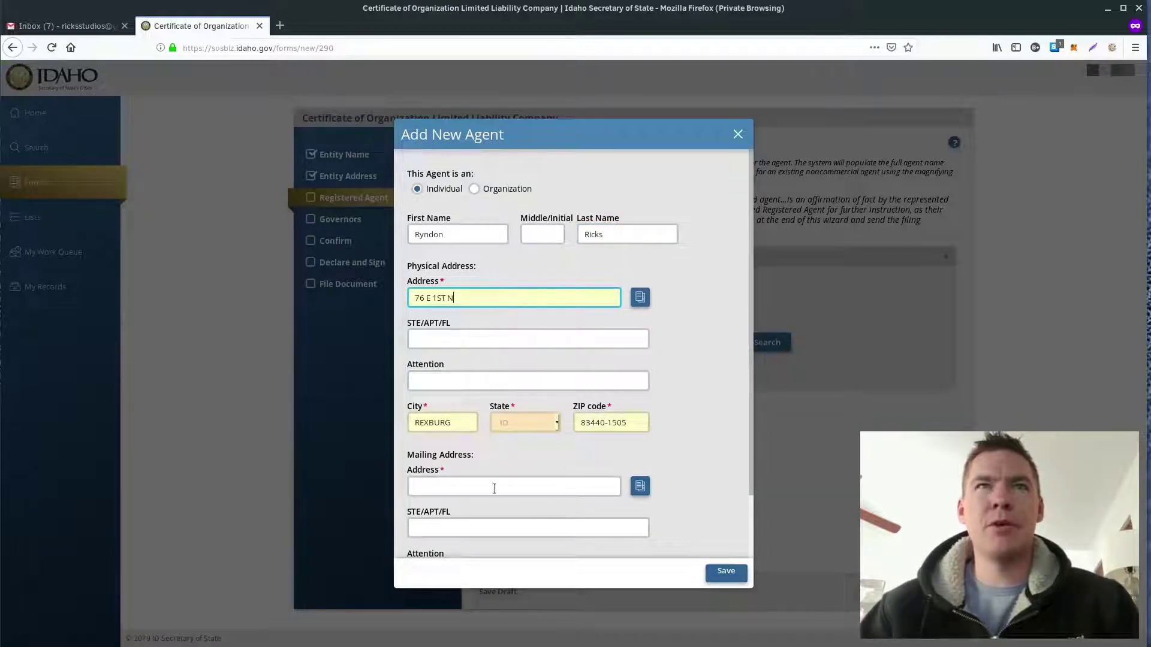
{"action": "left_click", "coordinate": [444, 488]}
{"action": "type", "text": "76"}
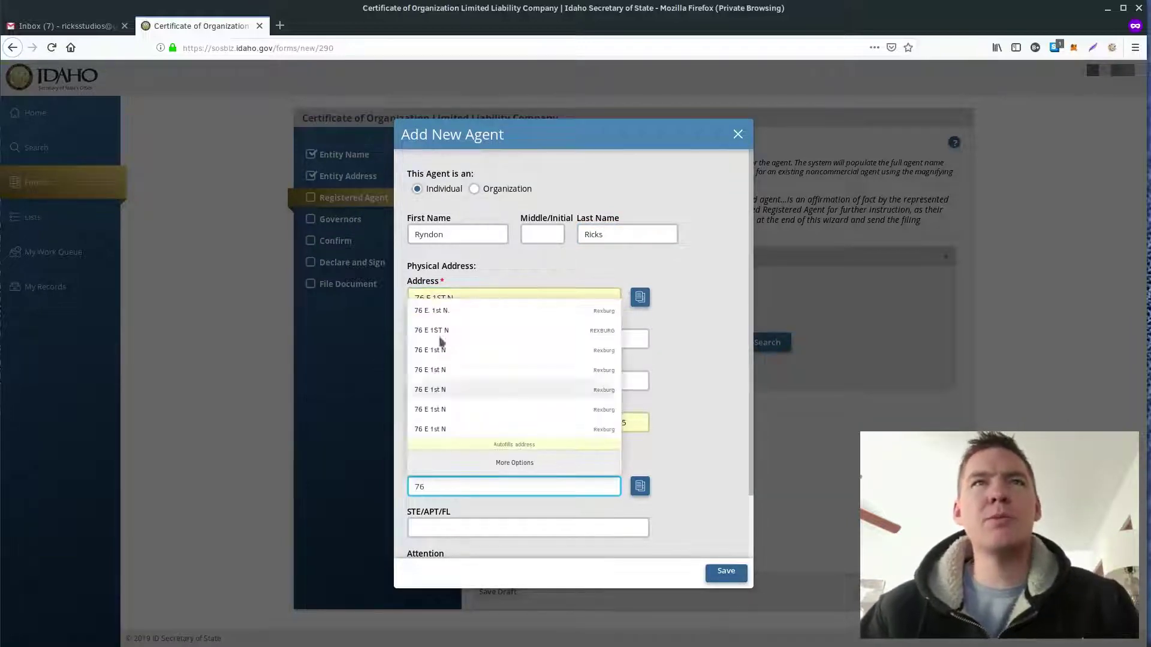
{"action": "left_click", "coordinate": [442, 331]}
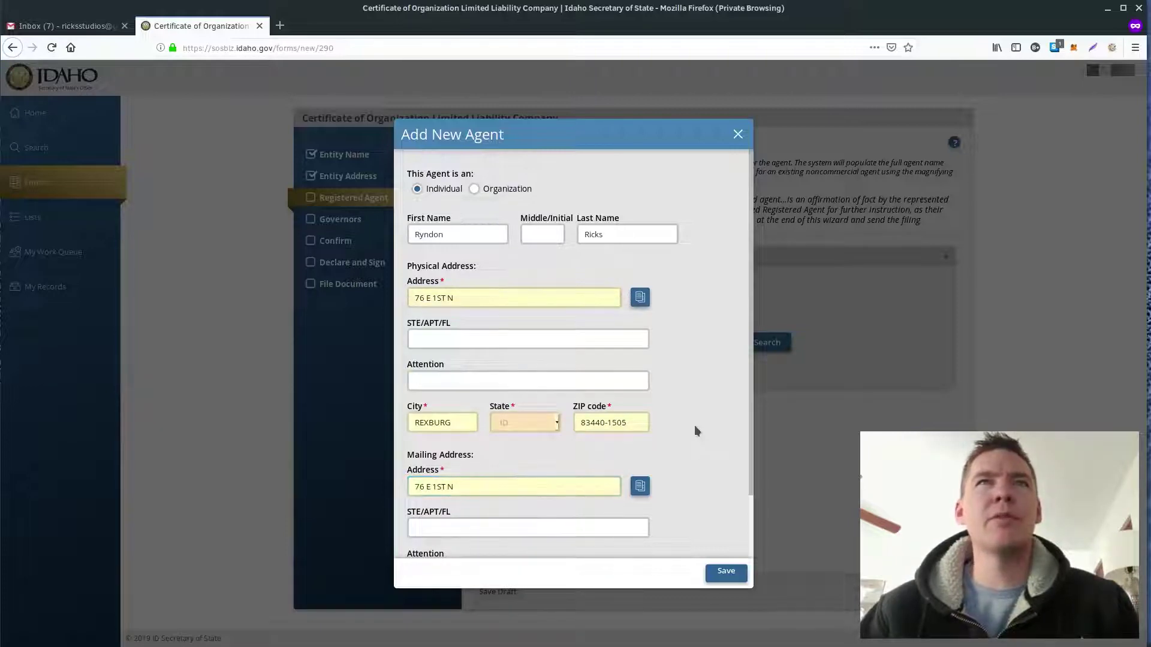
{"action": "scroll", "coordinate": [694, 425], "scroll_direction": "down", "scroll_amount": 2}
{"action": "left_click", "coordinate": [726, 572]}
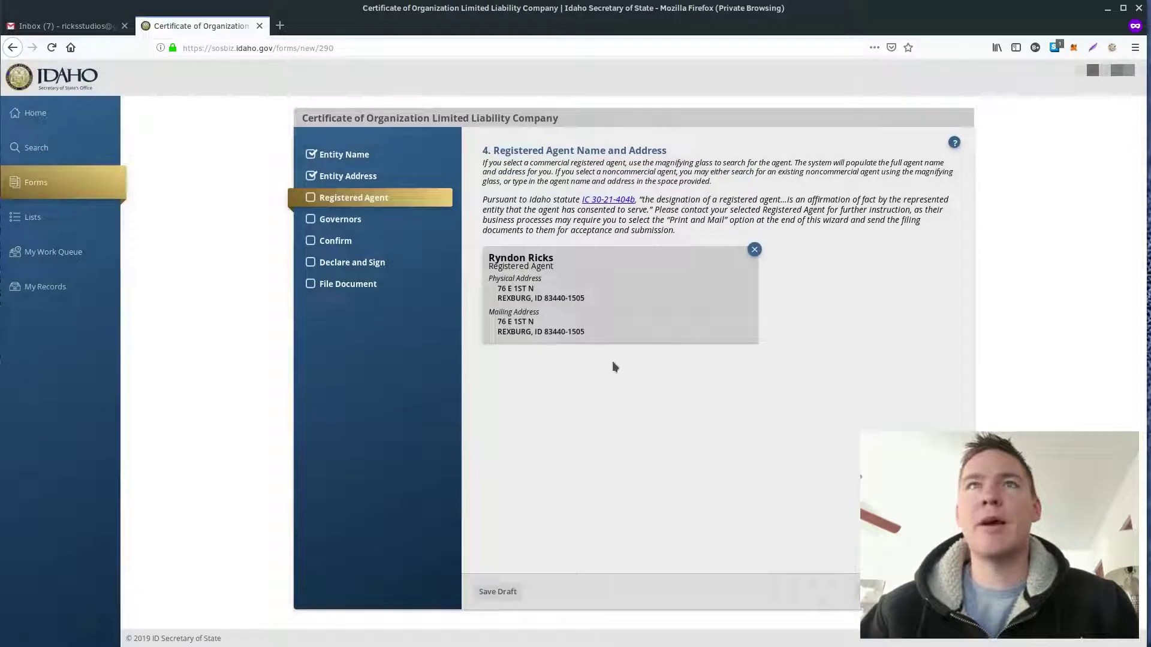
{"action": "left_click", "coordinate": [935, 591]}
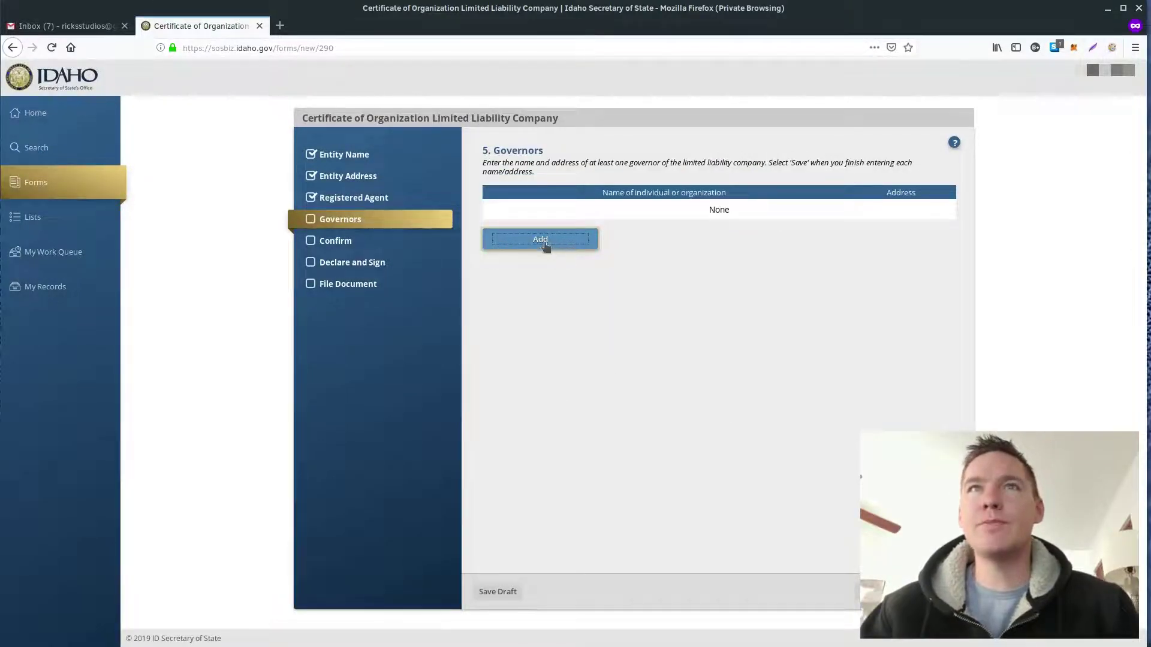
Step: Add a governor using the saved browser autofill details and save them to the table
{"action": "left_click", "coordinate": [544, 242]}
{"action": "left_click", "coordinate": [425, 259]}
{"action": "type", "text": "R"}
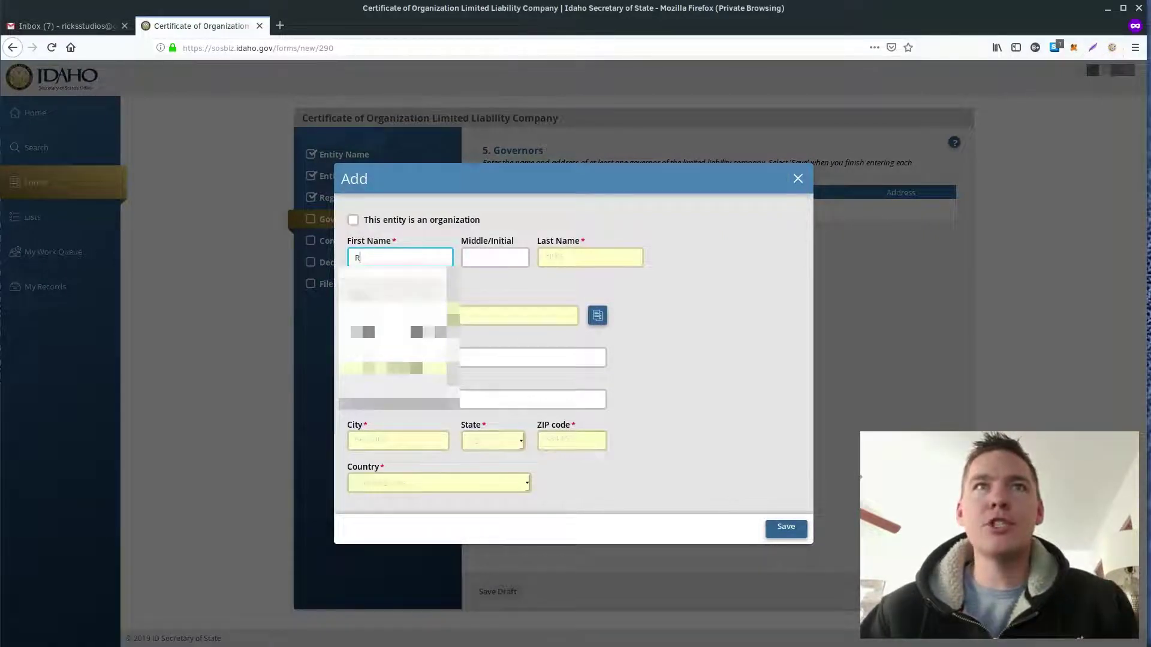
{"action": "left_click", "coordinate": [387, 317]}
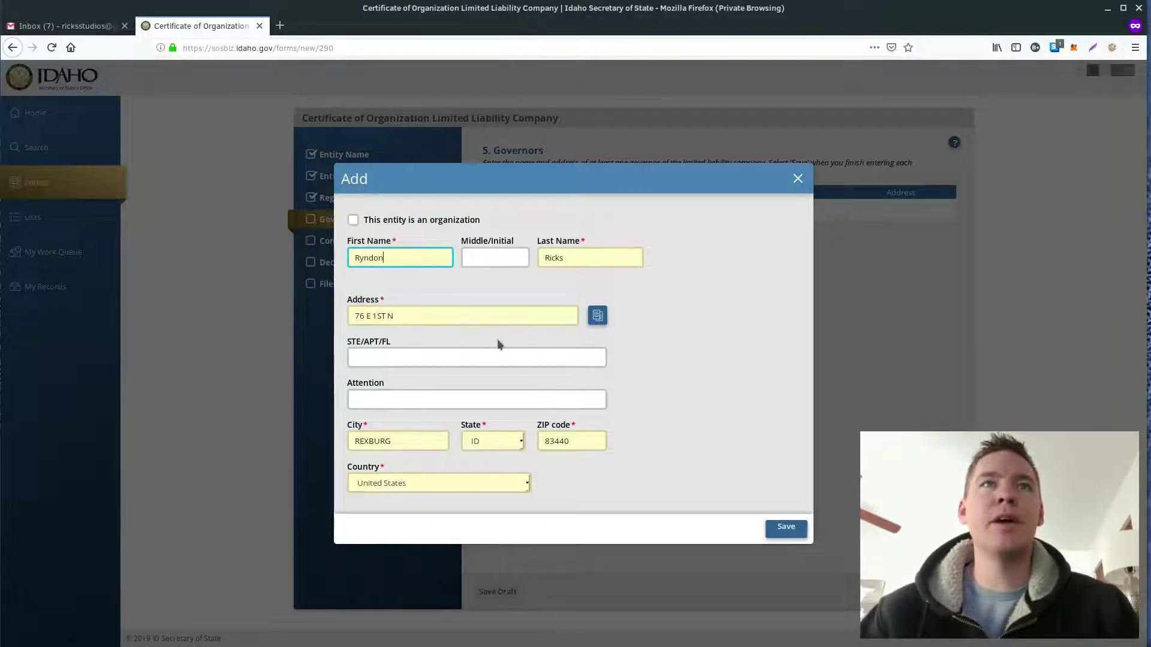
{"action": "left_click", "coordinate": [786, 529]}
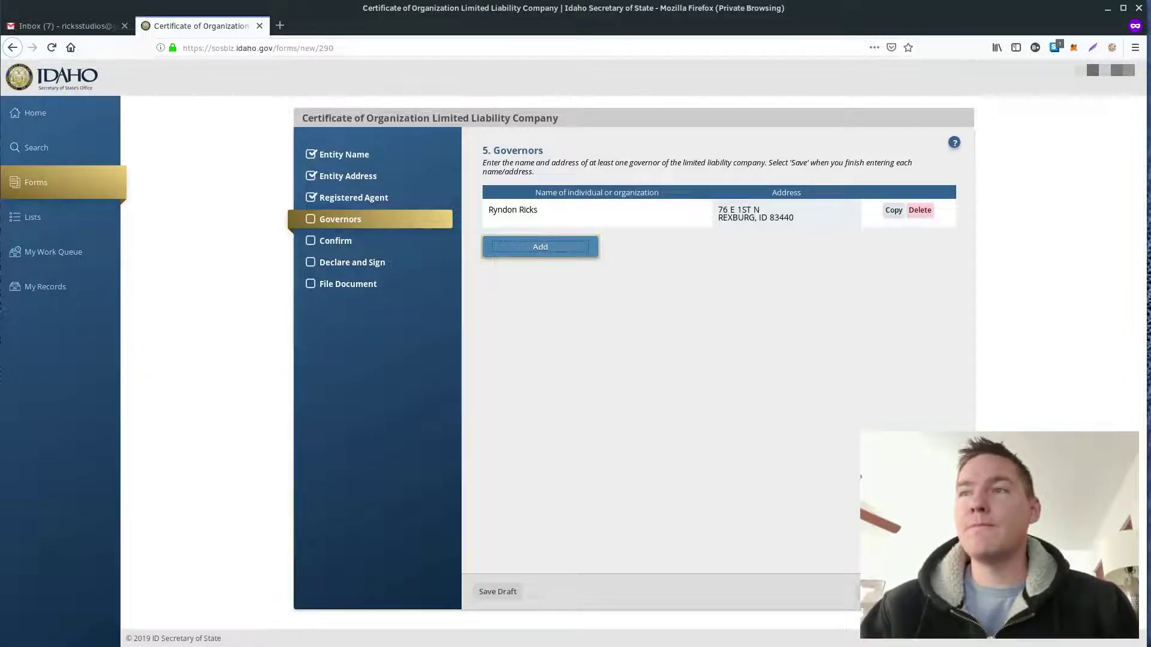
{"action": "left_click", "coordinate": [923, 591]}
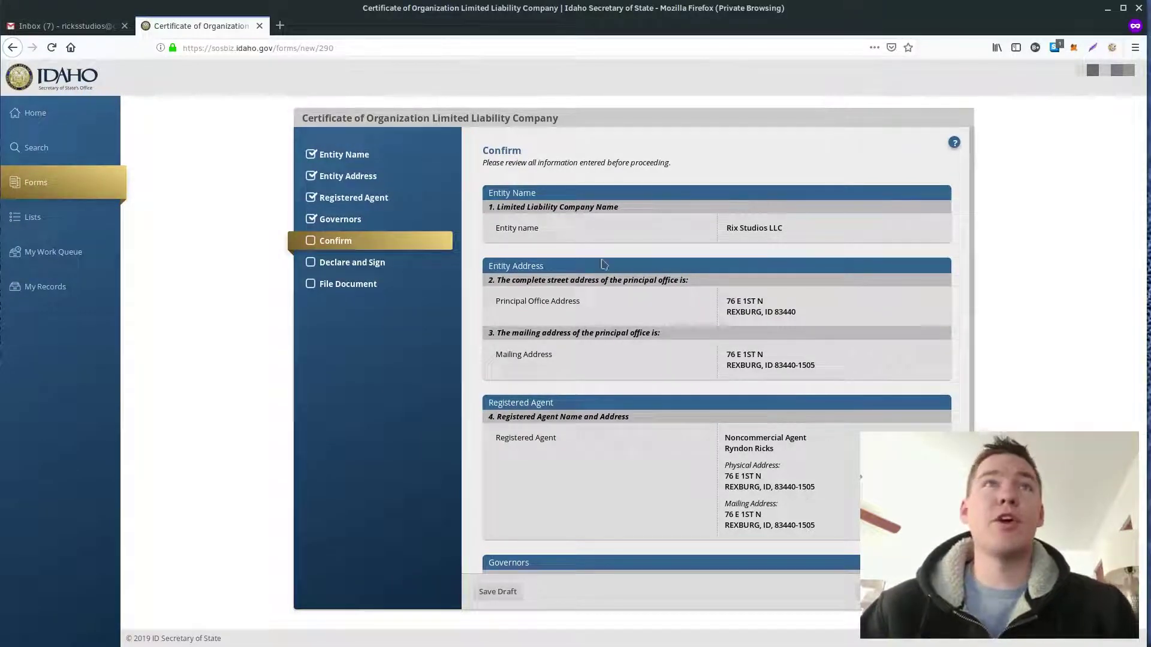
Step: Scroll through the Confirm review of the entered filing details
{"action": "scroll", "coordinate": [594, 238], "scroll_direction": "down", "scroll_amount": 1}
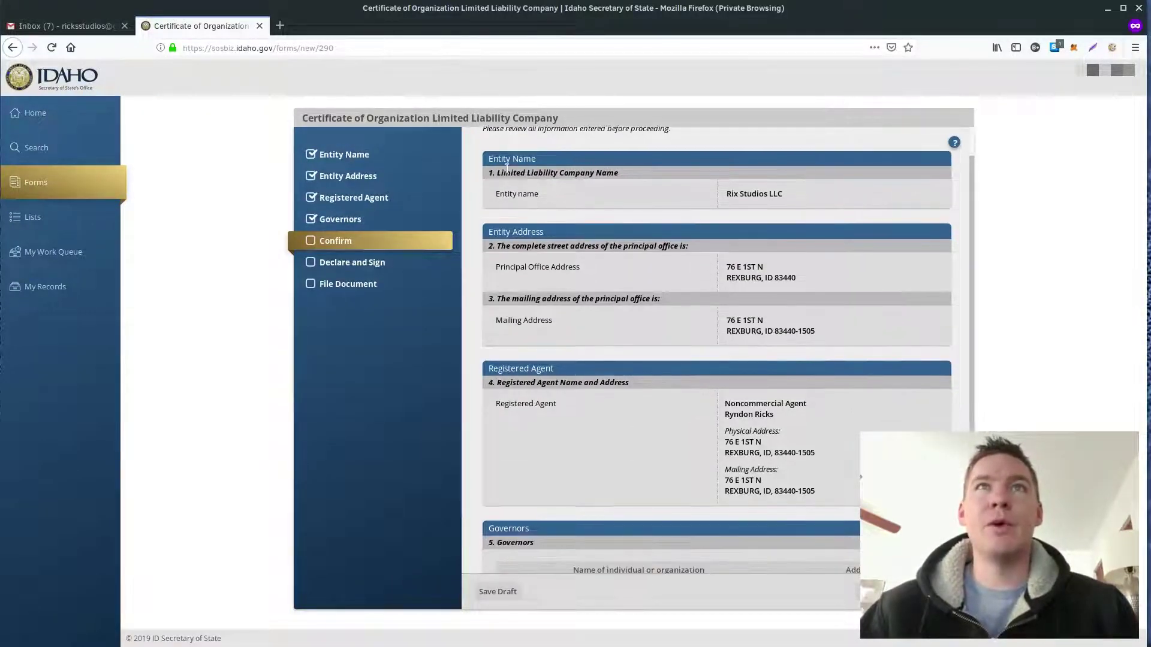
{"action": "scroll", "coordinate": [507, 170], "scroll_direction": "down", "scroll_amount": 1}
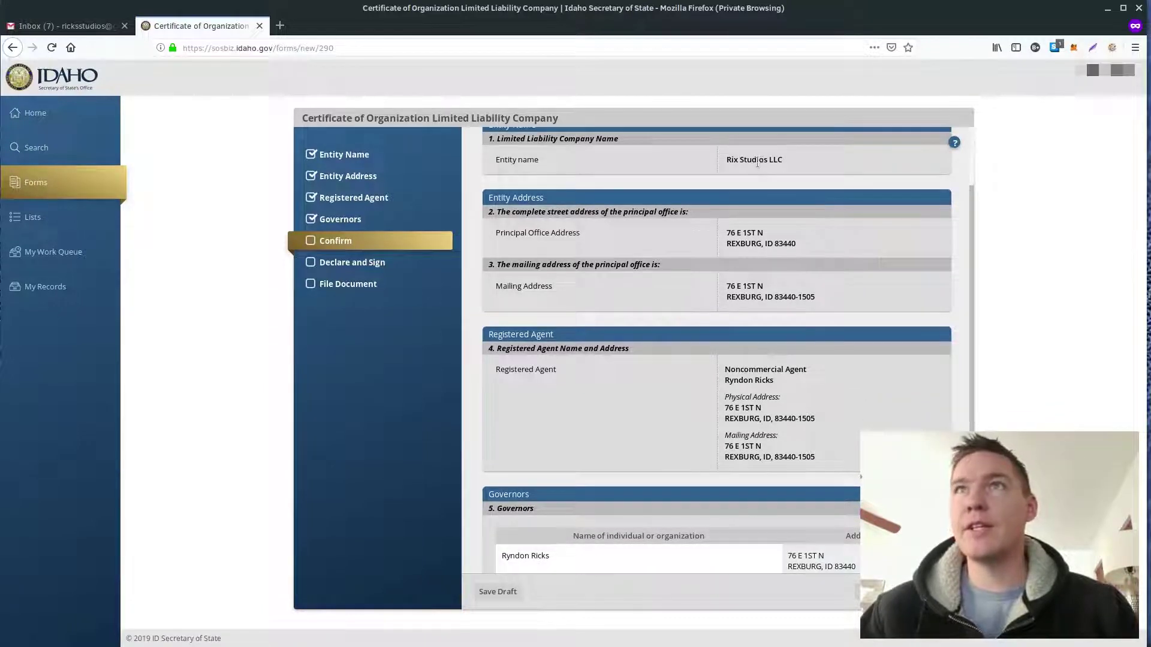
{"action": "scroll", "coordinate": [755, 284], "scroll_direction": "down", "scroll_amount": 1}
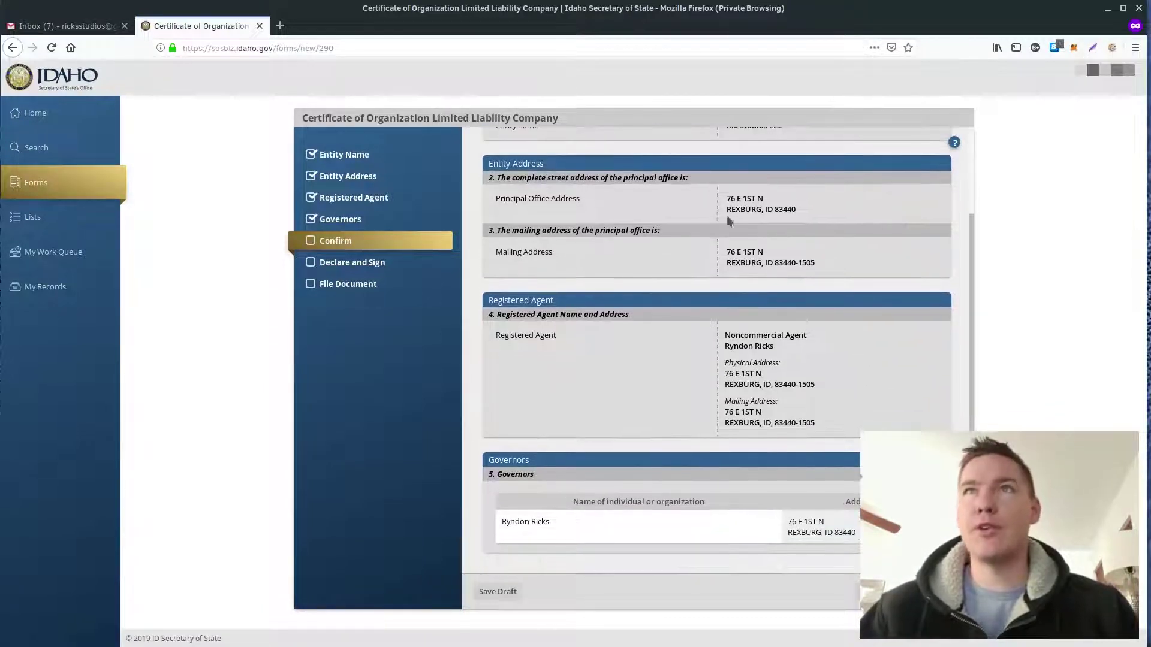
{"action": "scroll", "coordinate": [660, 248], "scroll_direction": "down", "scroll_amount": 1}
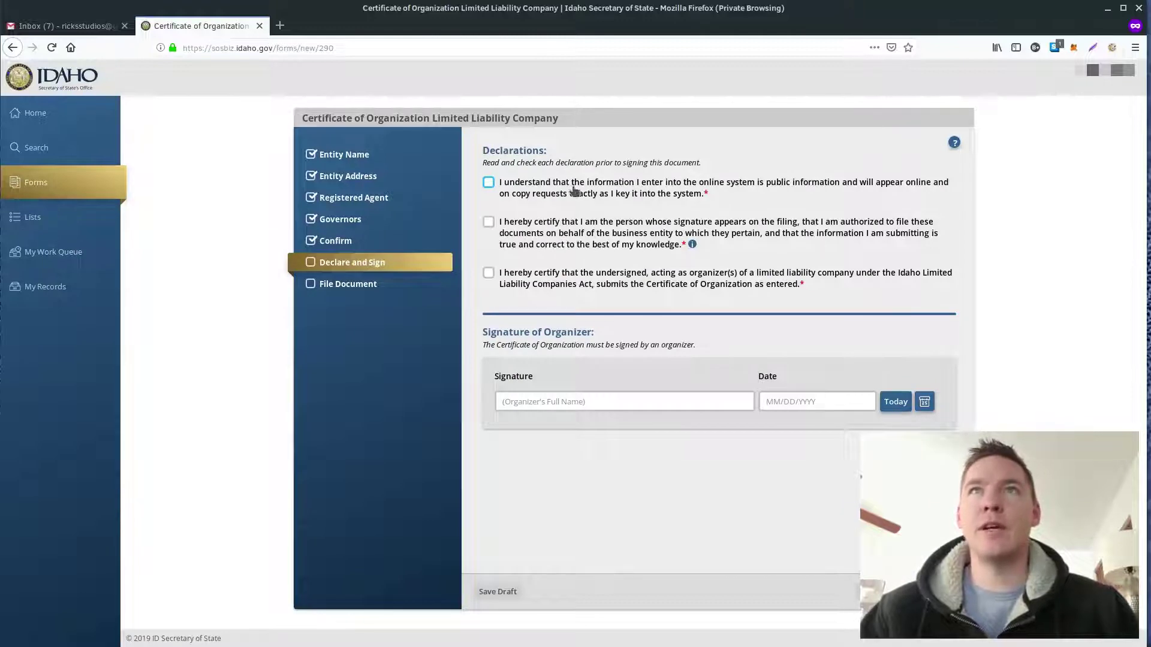
Step: Check all three declarations, sign with the organizer's name, and date it today (01/14/2019)
{"action": "left_click", "coordinate": [489, 183]}
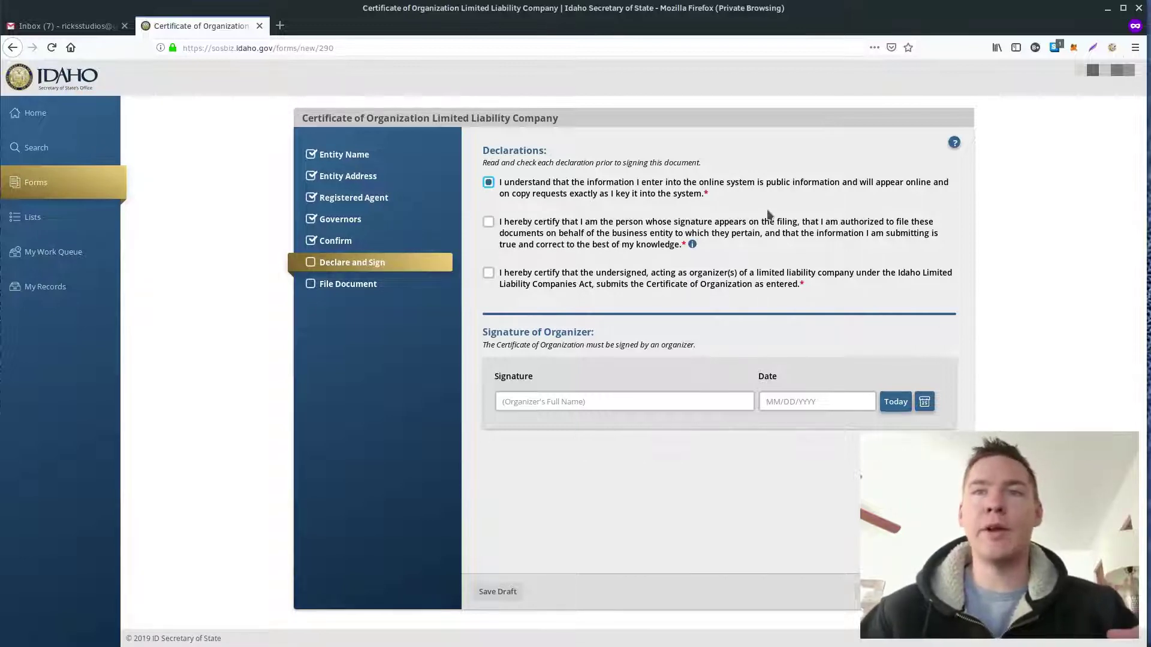
{"action": "left_click", "coordinate": [489, 223]}
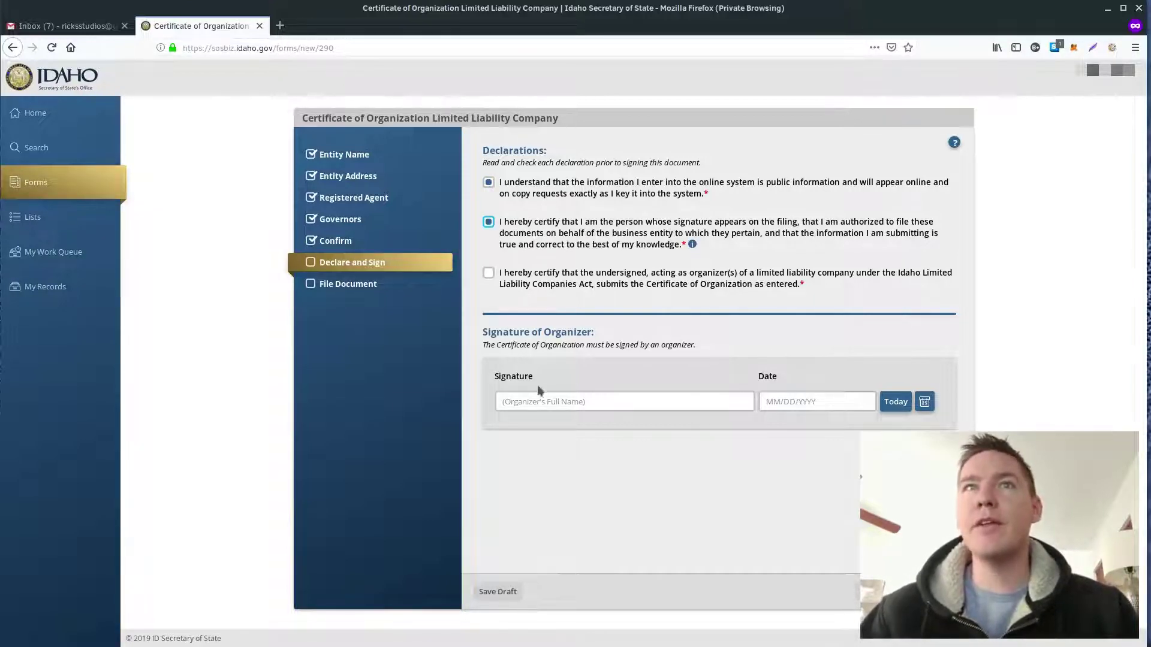
{"action": "left_click", "coordinate": [488, 274]}
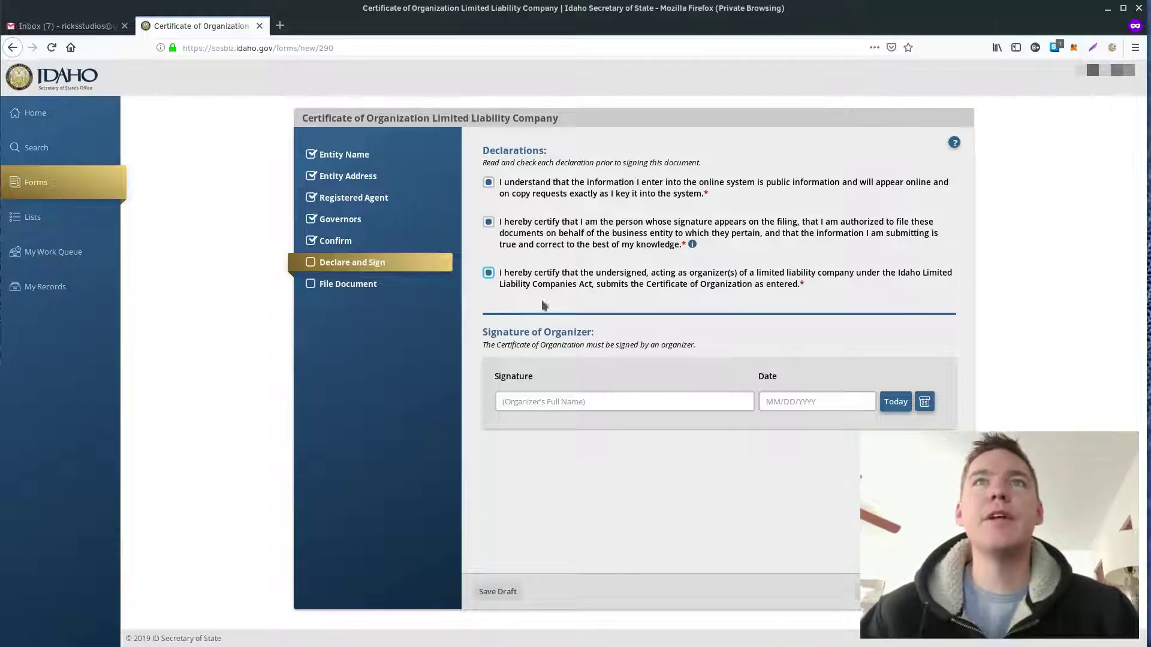
{"action": "left_click", "coordinate": [525, 409]}
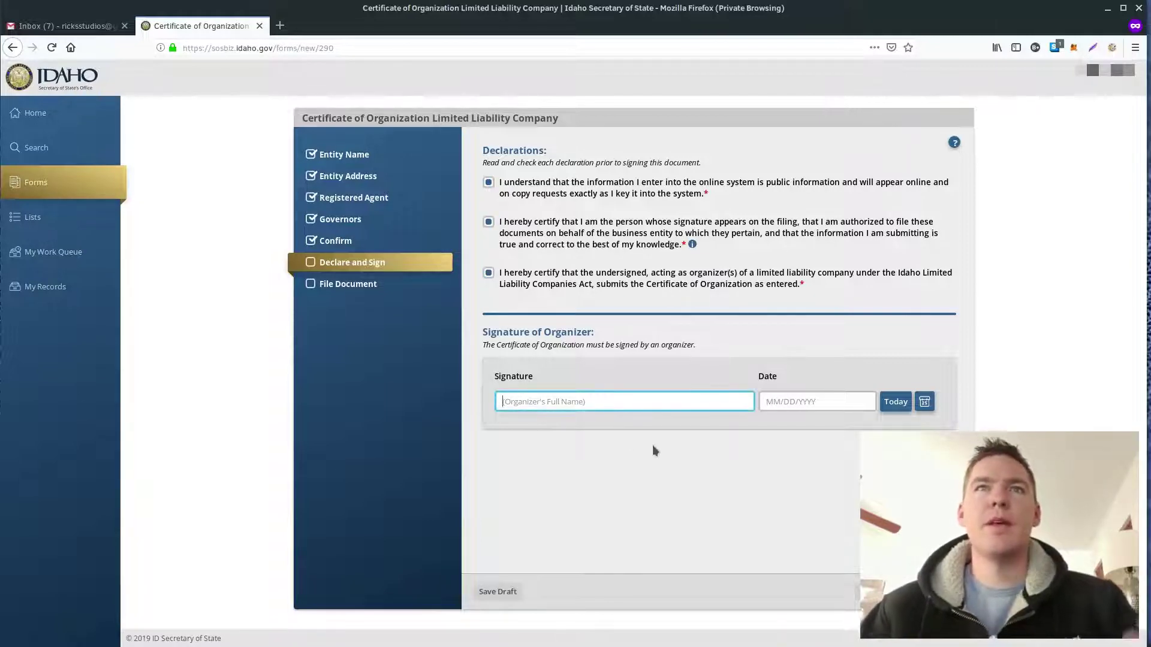
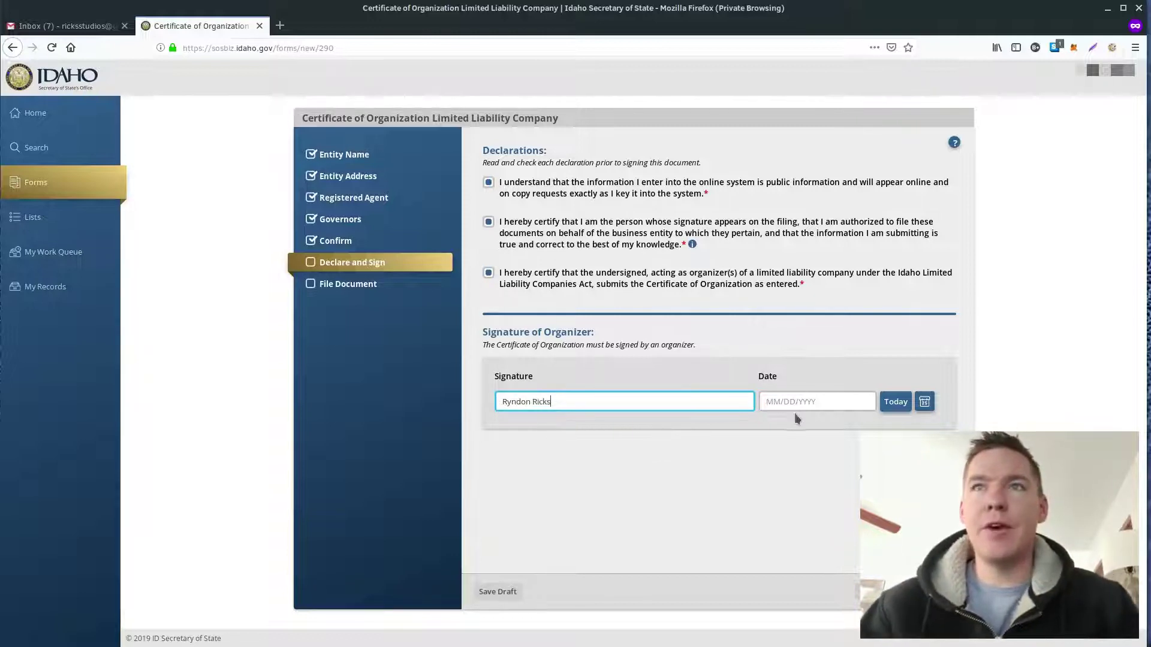
{"action": "left_click", "coordinate": [793, 401]}
{"action": "left_click", "coordinate": [896, 403]}
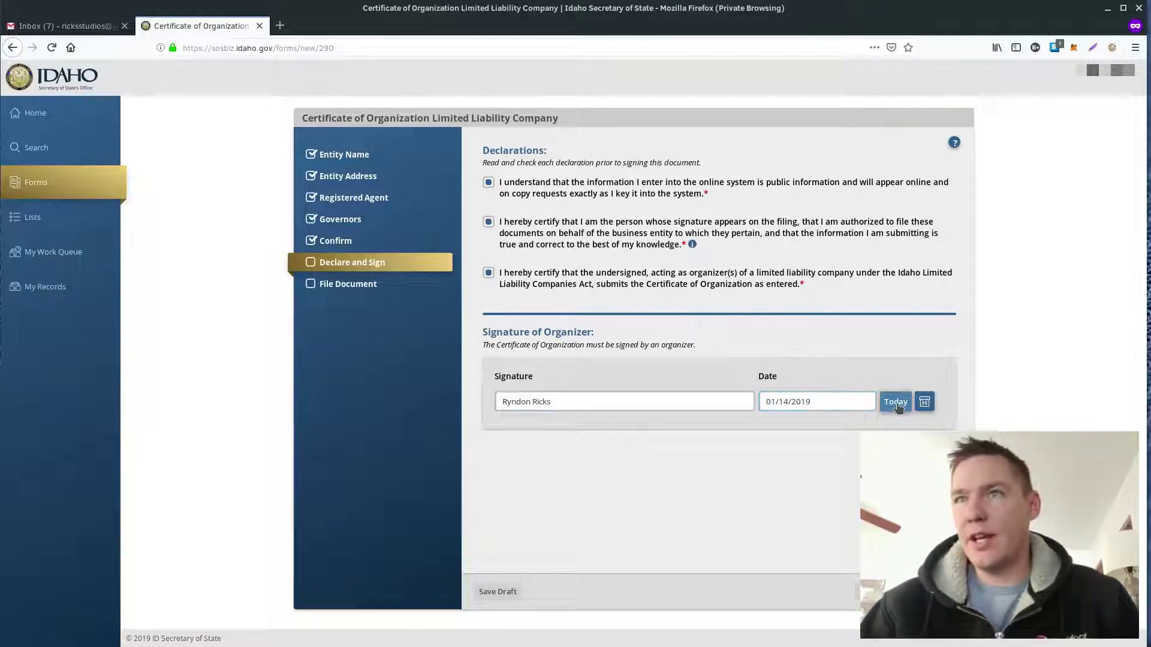
{"action": "left_click", "coordinate": [941, 592]}
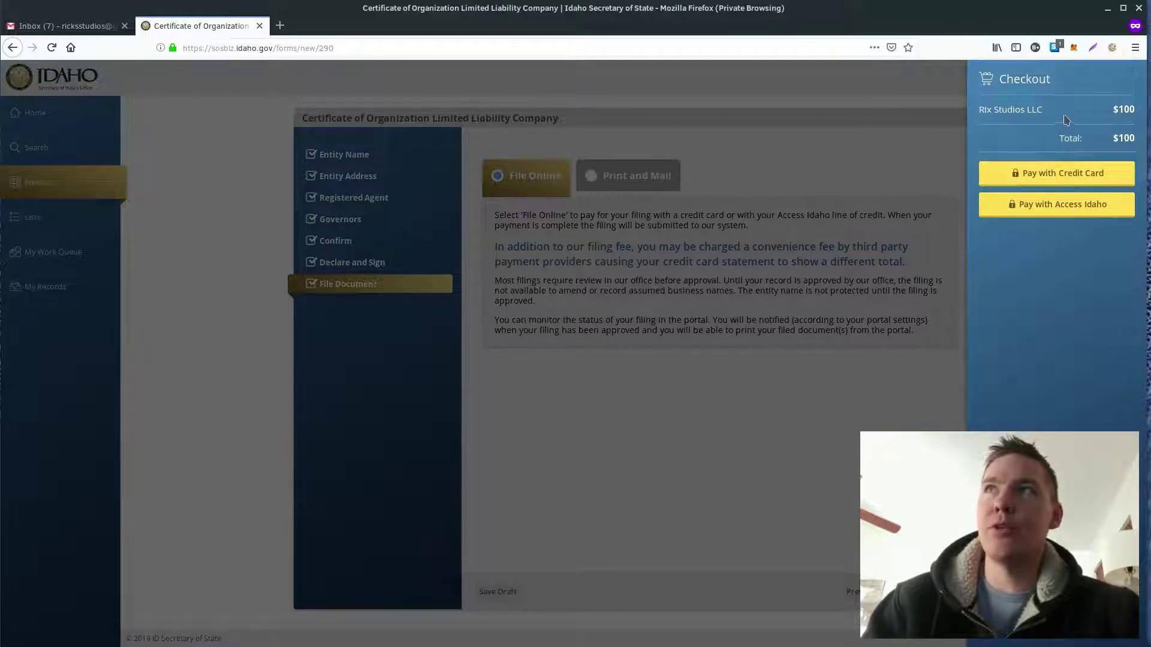
Step: Choose to pay the $100 filing fee by credit card
{"action": "left_click", "coordinate": [1071, 174]}
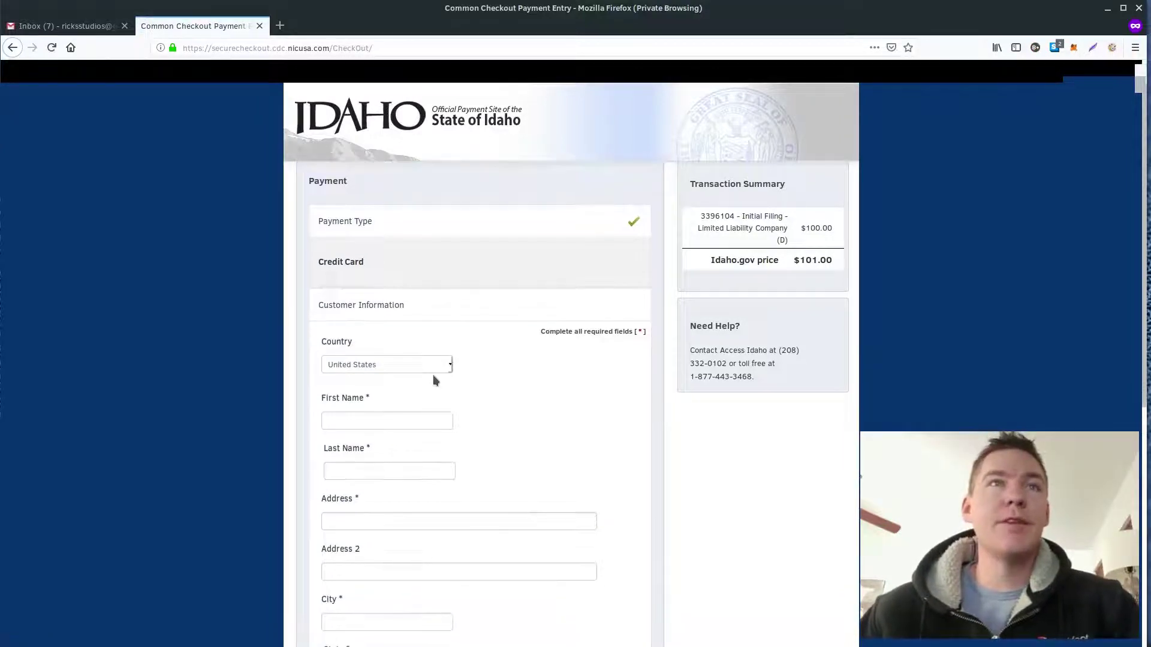
Step: Fill the payer details from saved autofill, enter the card details, and submit the payment
{"action": "left_click", "coordinate": [356, 422]}
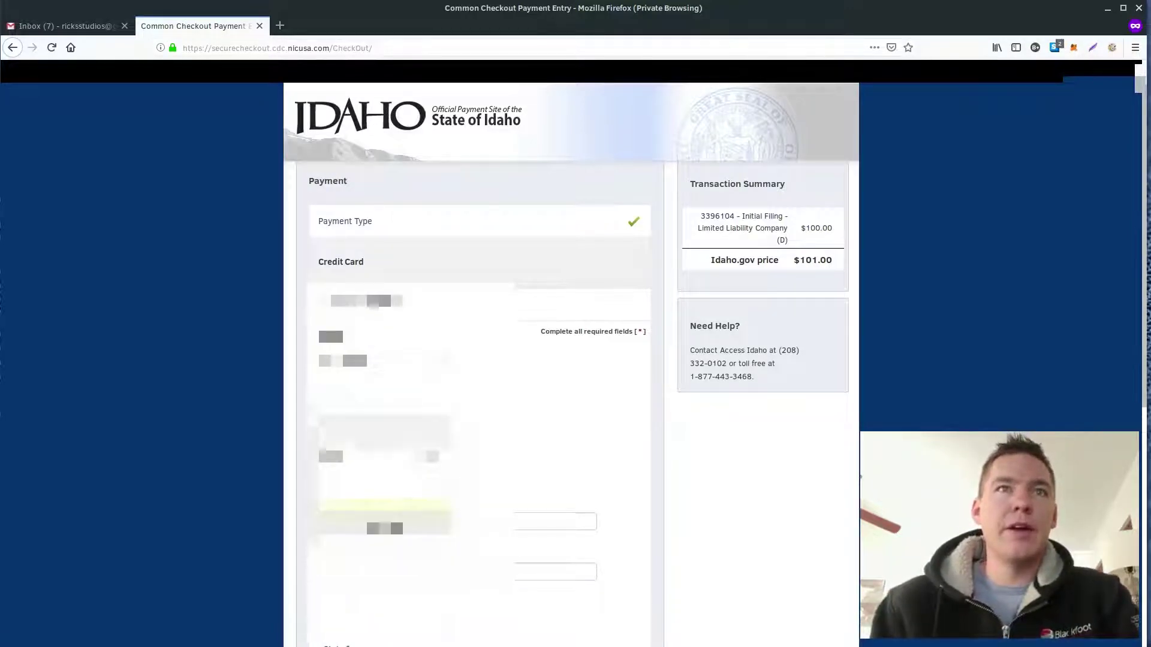
{"action": "key", "text": "Down"}
{"action": "key", "text": "Return"}
{"action": "scroll", "coordinate": [480, 360], "scroll_direction": "down", "scroll_amount": 3}
{"action": "scroll", "coordinate": [467, 420], "scroll_direction": "down", "scroll_amount": 4}
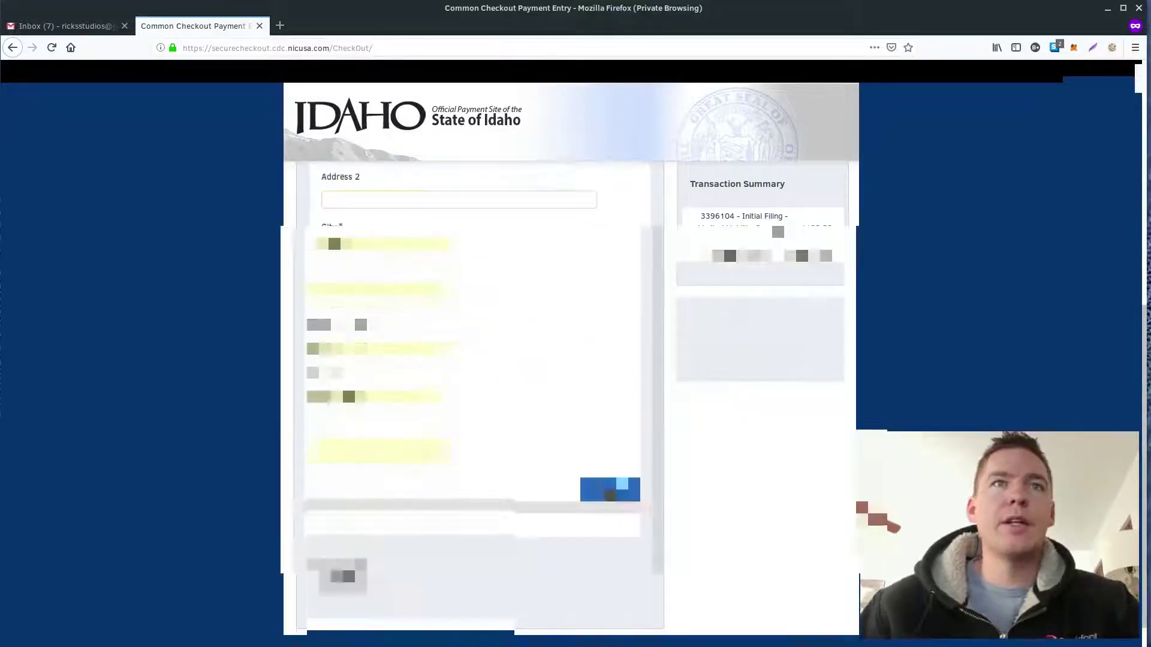
{"action": "left_click", "coordinate": [610, 488]}
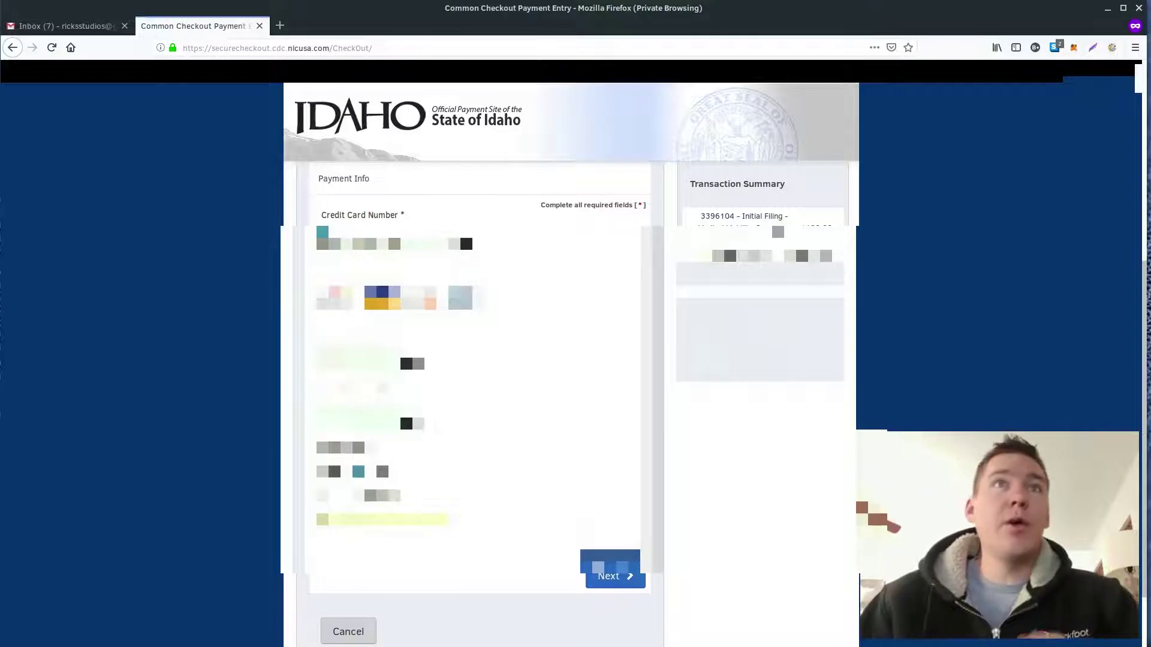
{"action": "left_click", "coordinate": [612, 576]}
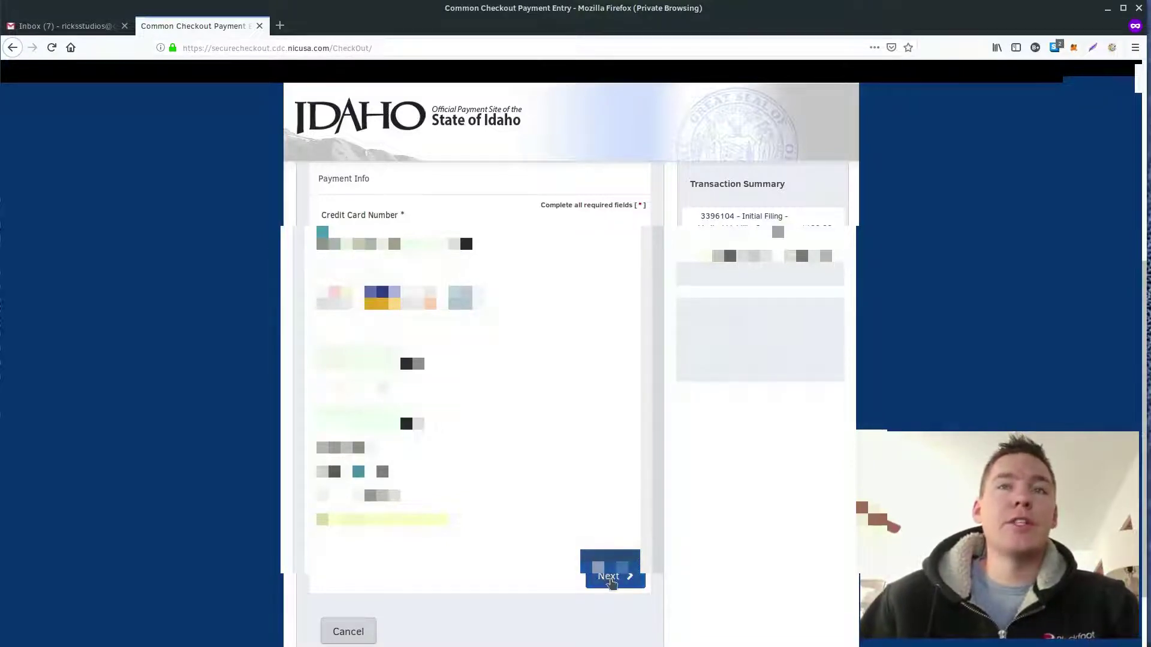
{"action": "left_click", "coordinate": [597, 558]}
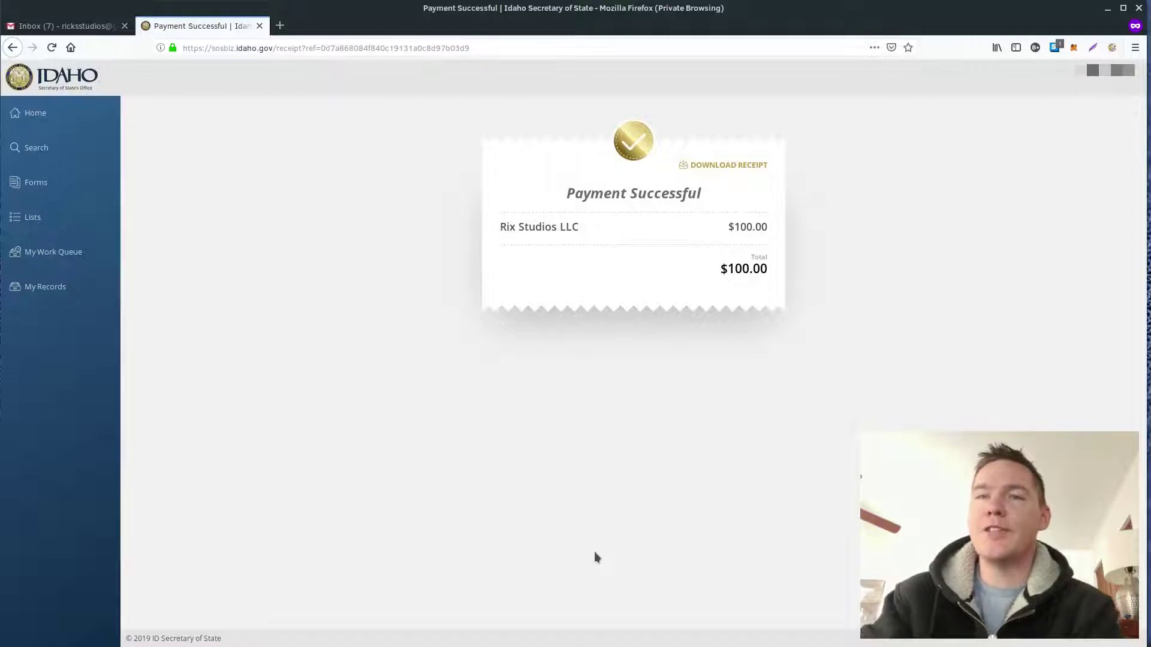
Step: Download the payment receipt and save it as Receipt.pdf
{"action": "left_click", "coordinate": [723, 167]}
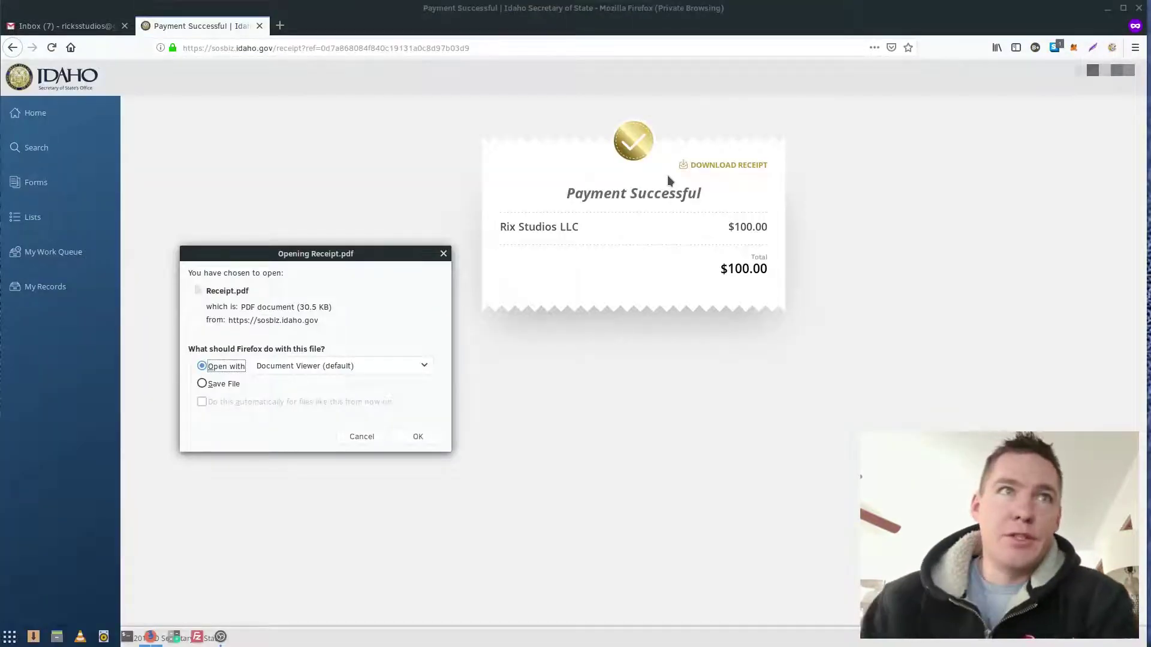
{"action": "left_click", "coordinate": [202, 384]}
{"action": "left_click", "coordinate": [414, 436]}
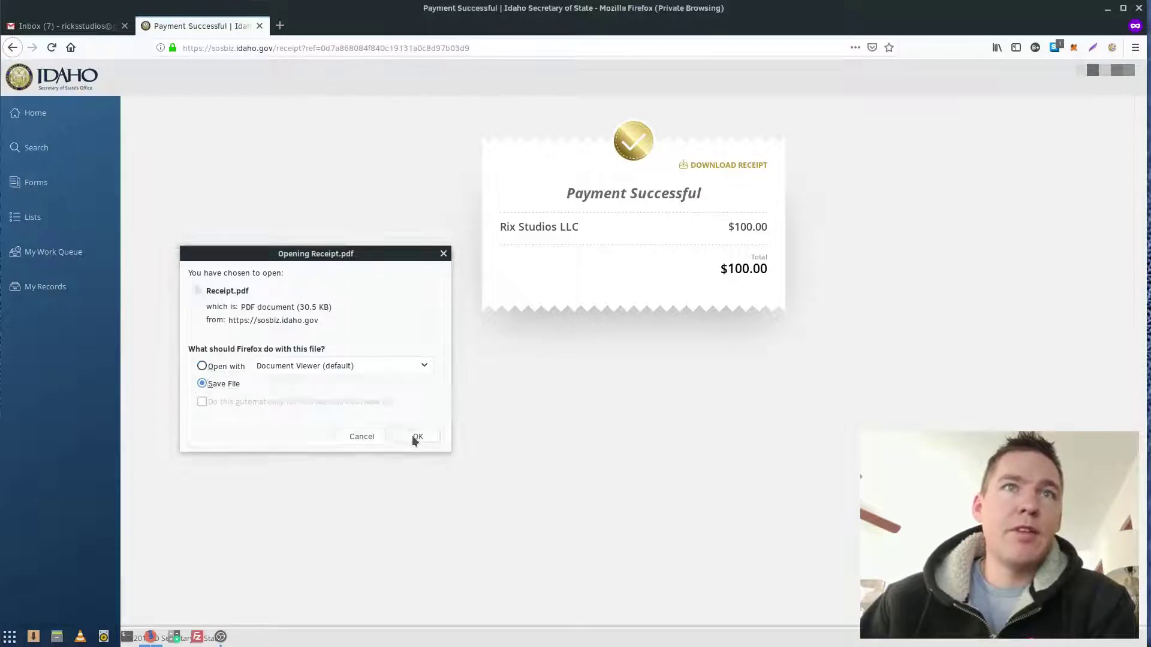